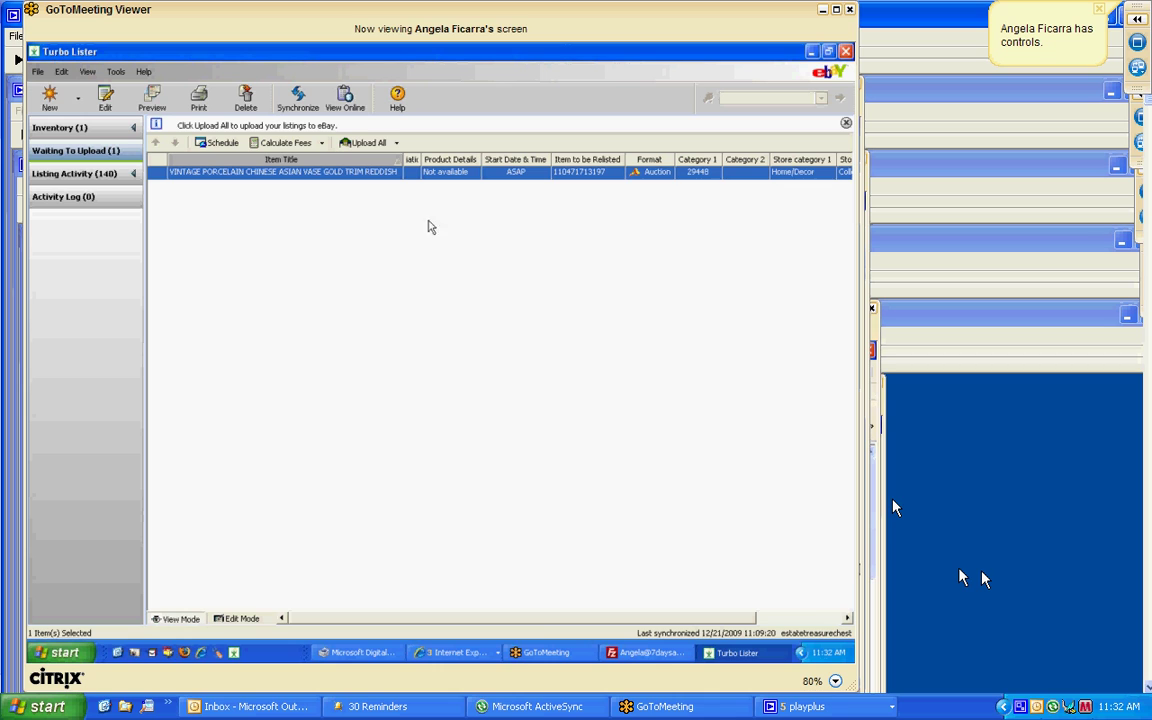
# Duplicate the vintage porcelain vase listing as one additional copy
pyautogui.click(75, 180)
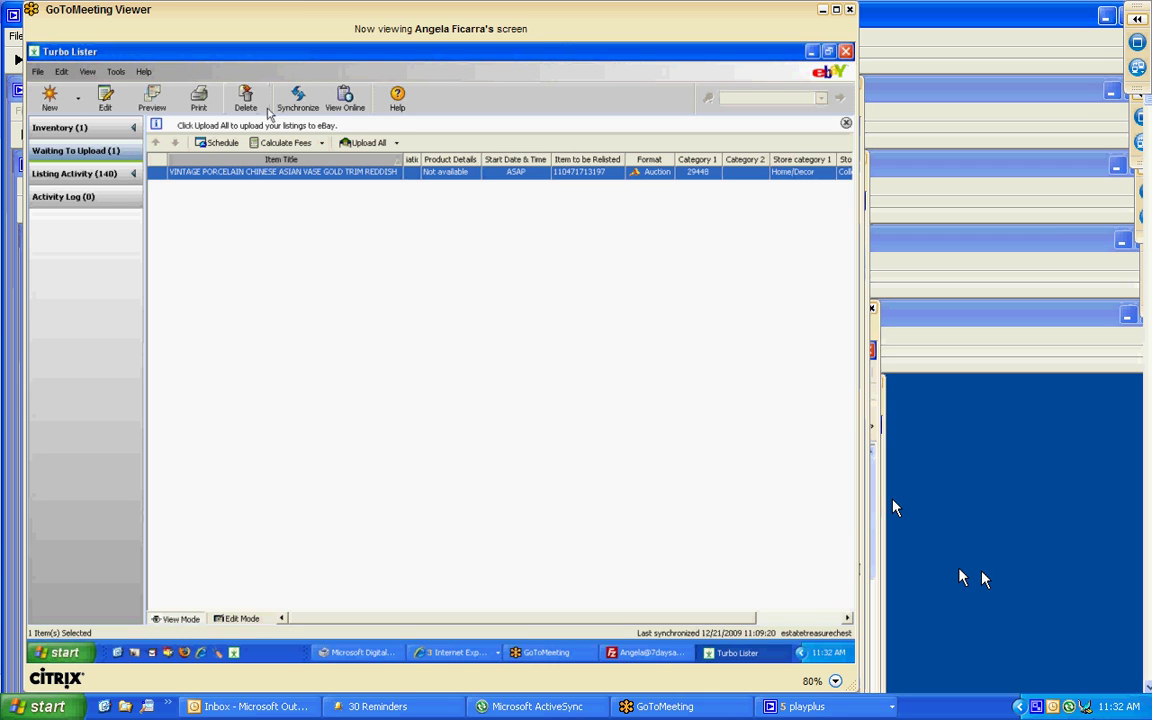
pyautogui.click(62, 73)
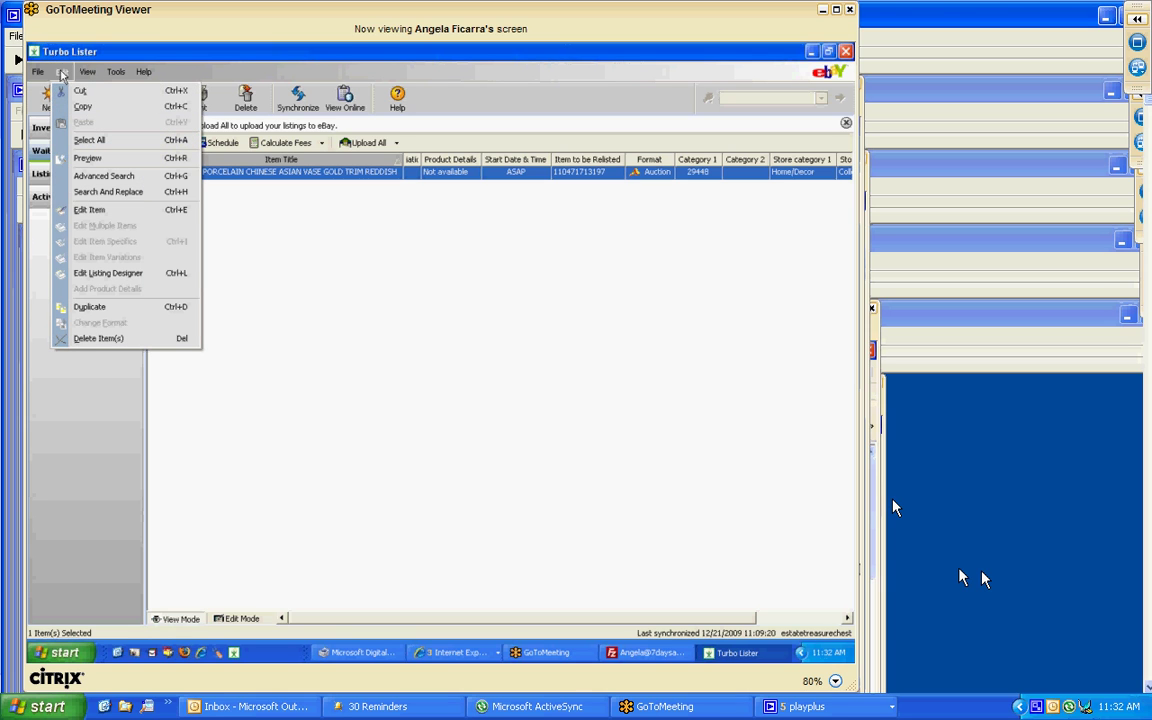
pyautogui.click(115, 309)
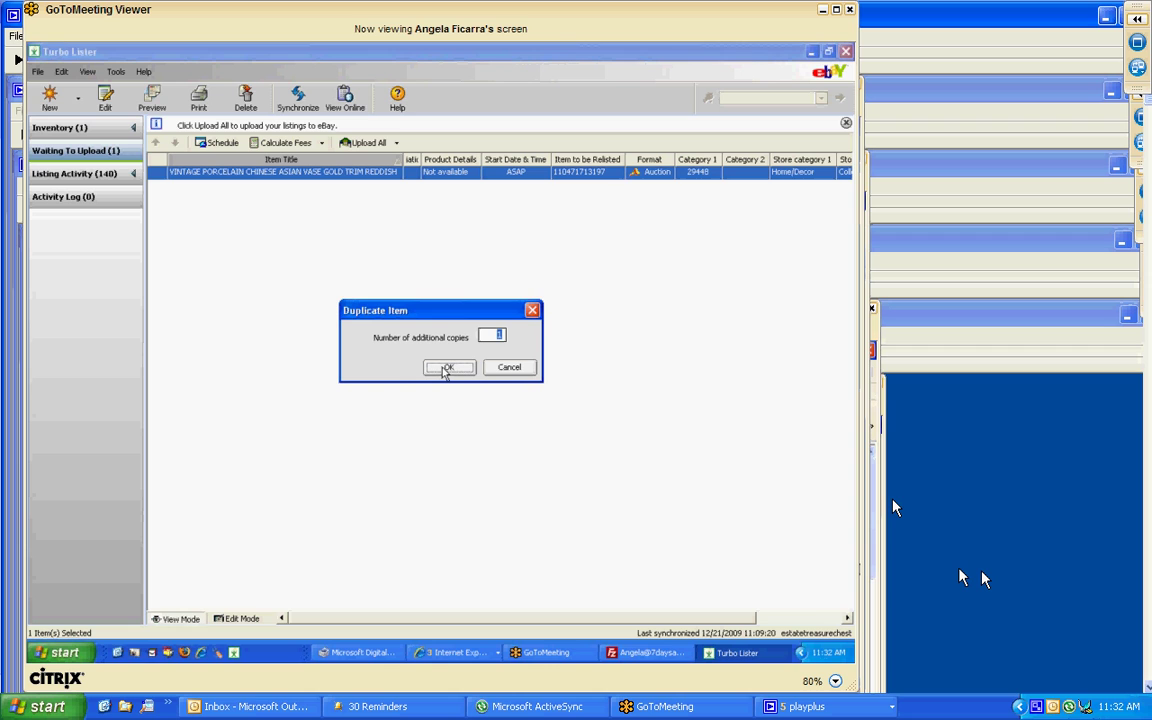
pyautogui.click(446, 370)
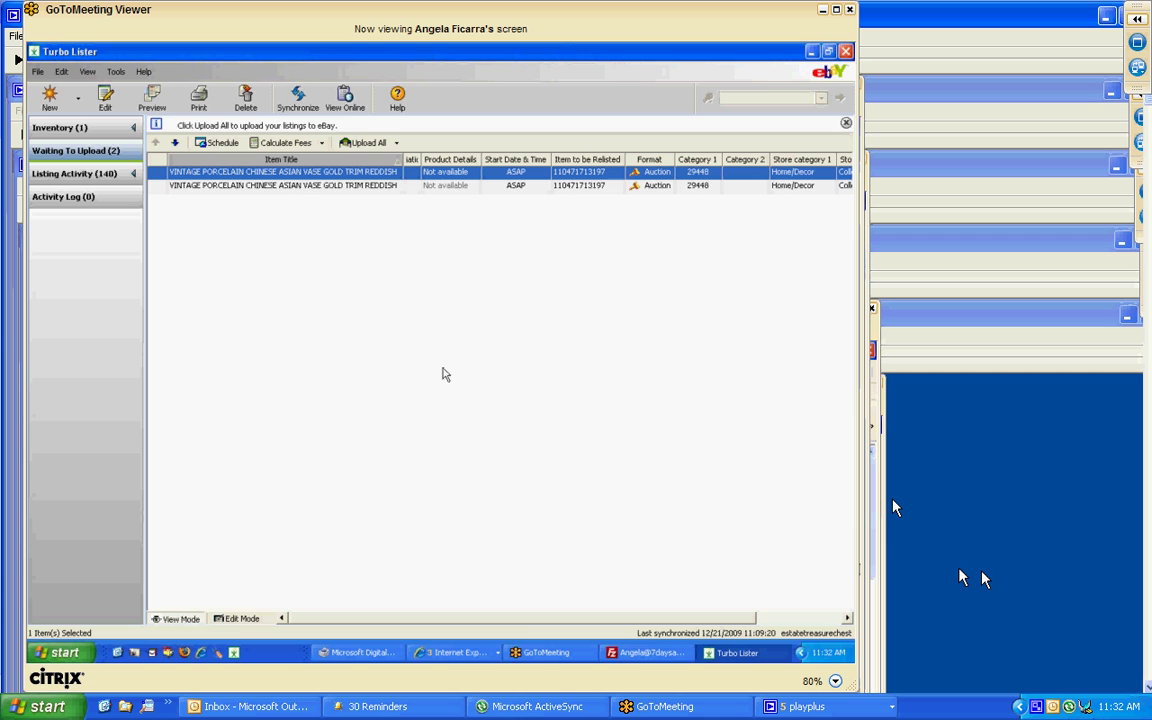
# Select the second vase copy for editing and bring up the open browser windows
pyautogui.click(360, 188)
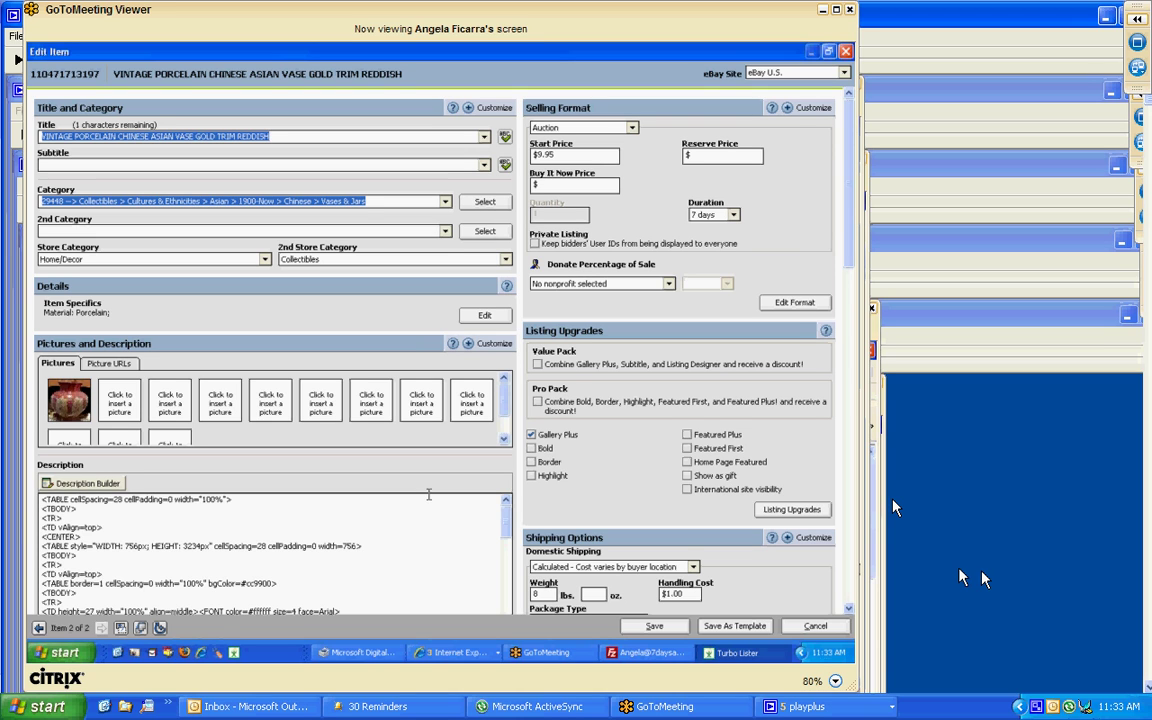
pyautogui.click(453, 652)
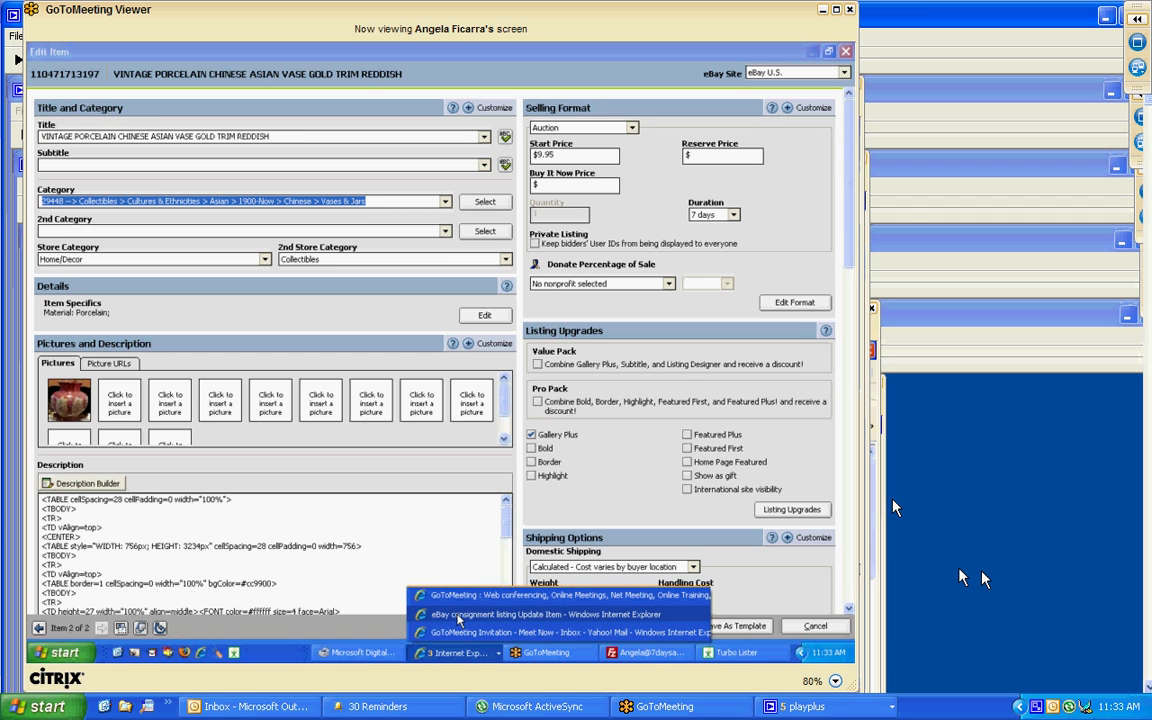
# Open the Frank Lloyd Wright book record ANF00004 and select its full item title
pyautogui.click(459, 614)
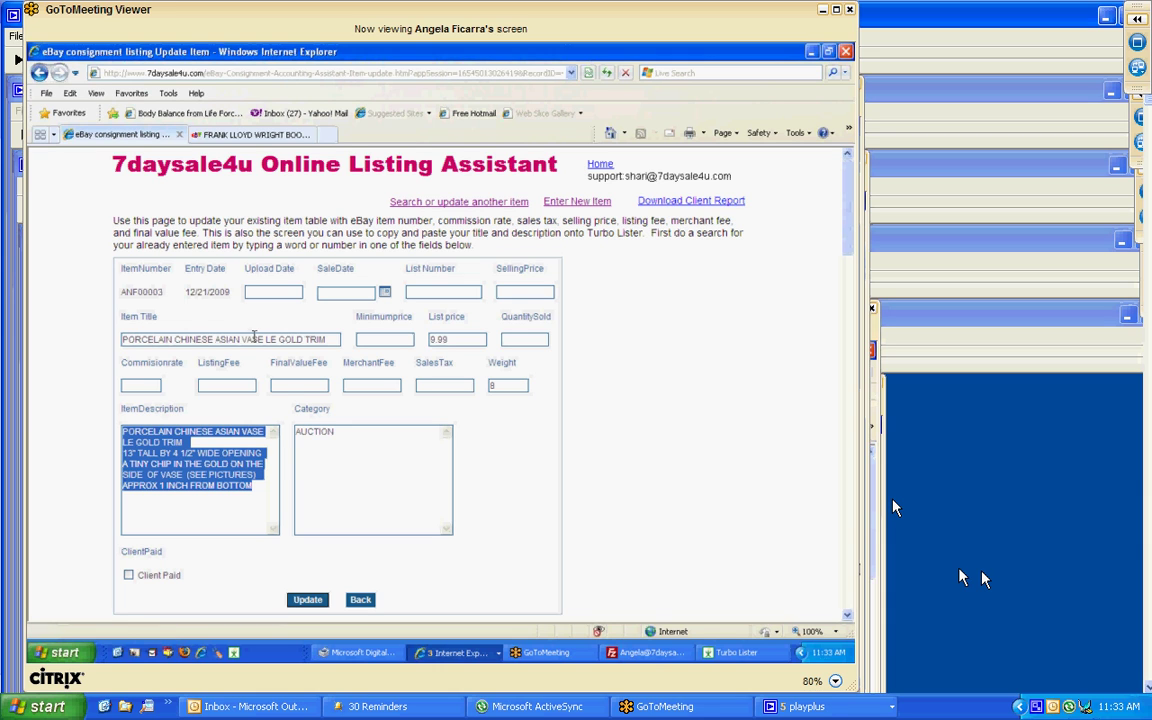
pyautogui.click(360, 600)
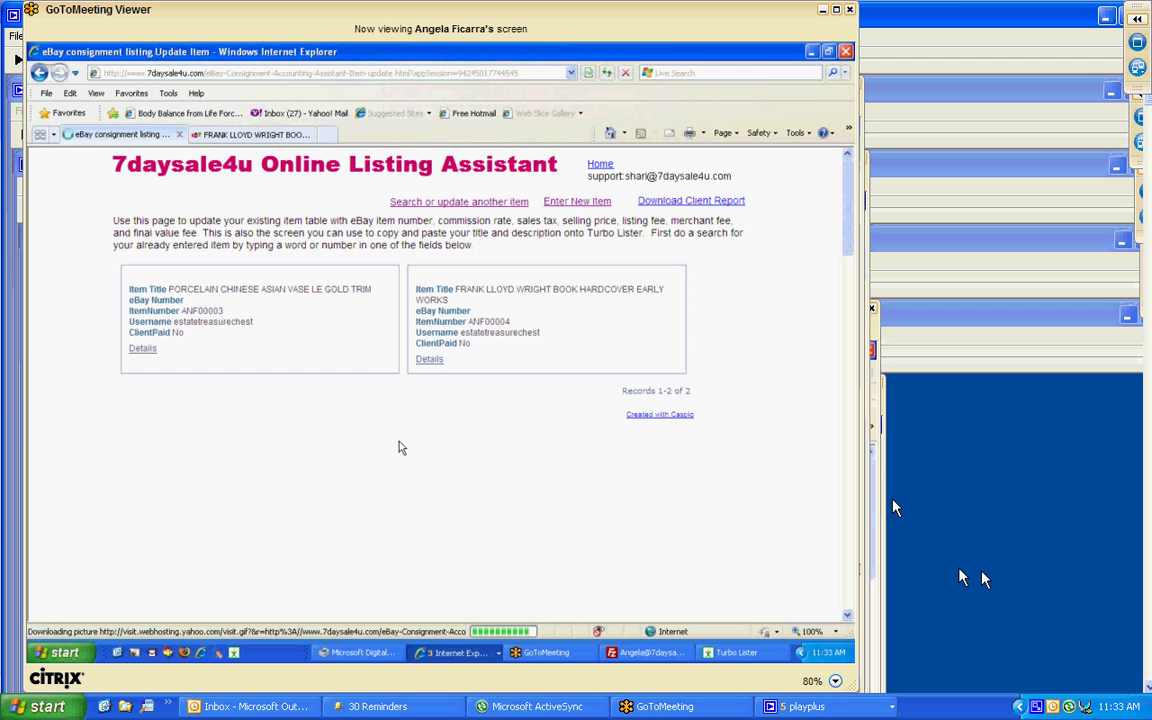
pyautogui.click(429, 361)
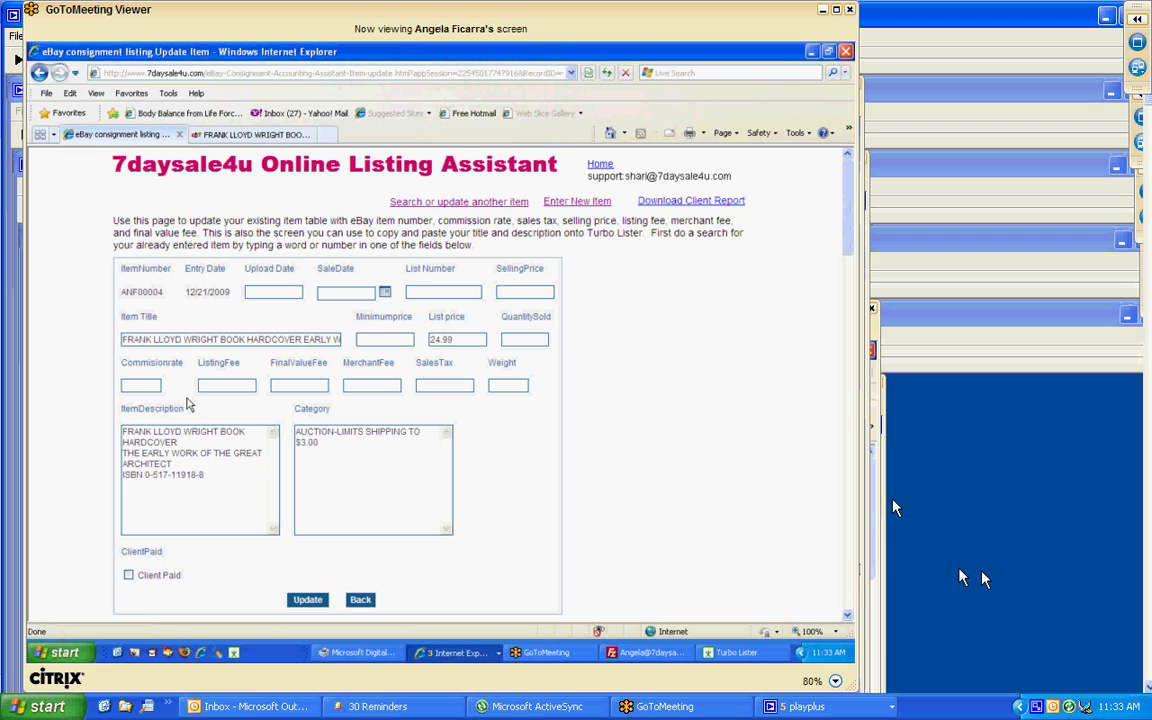
pyautogui.click(125, 339)
pyautogui.hotkey('ctrl', 'a')
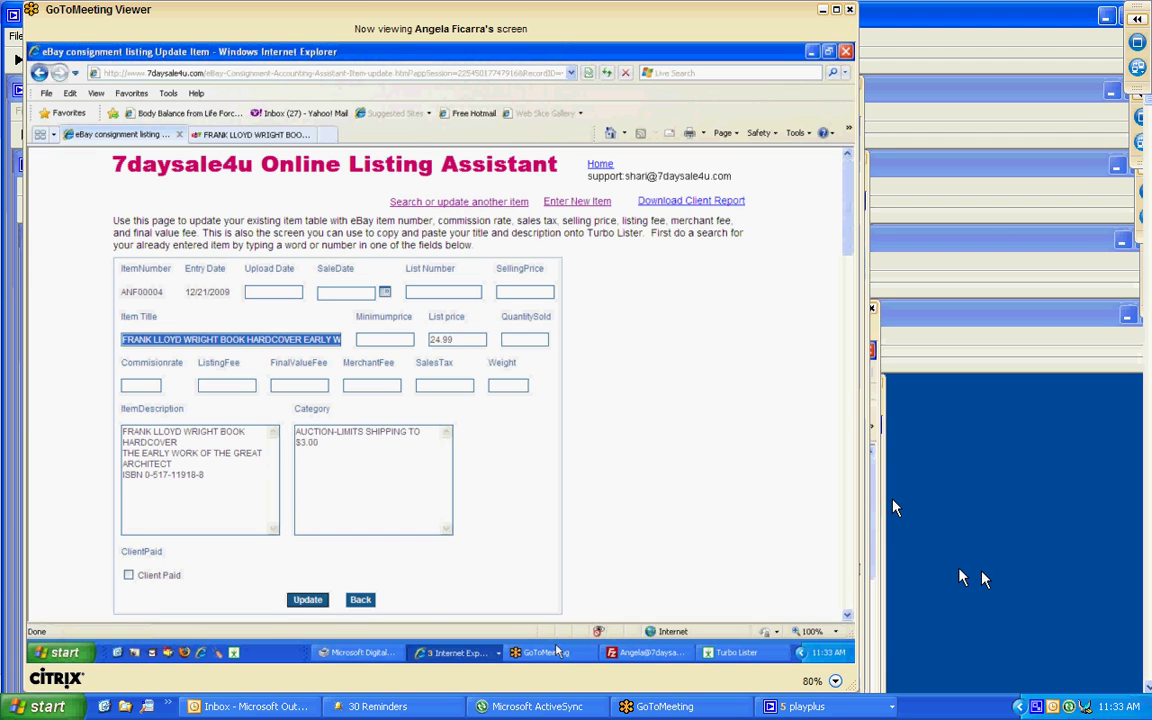
# Replace the duplicate's title with the pasted Frank Lloyd Wright book title plus 'ARCHITECT'
pyautogui.click(737, 654)
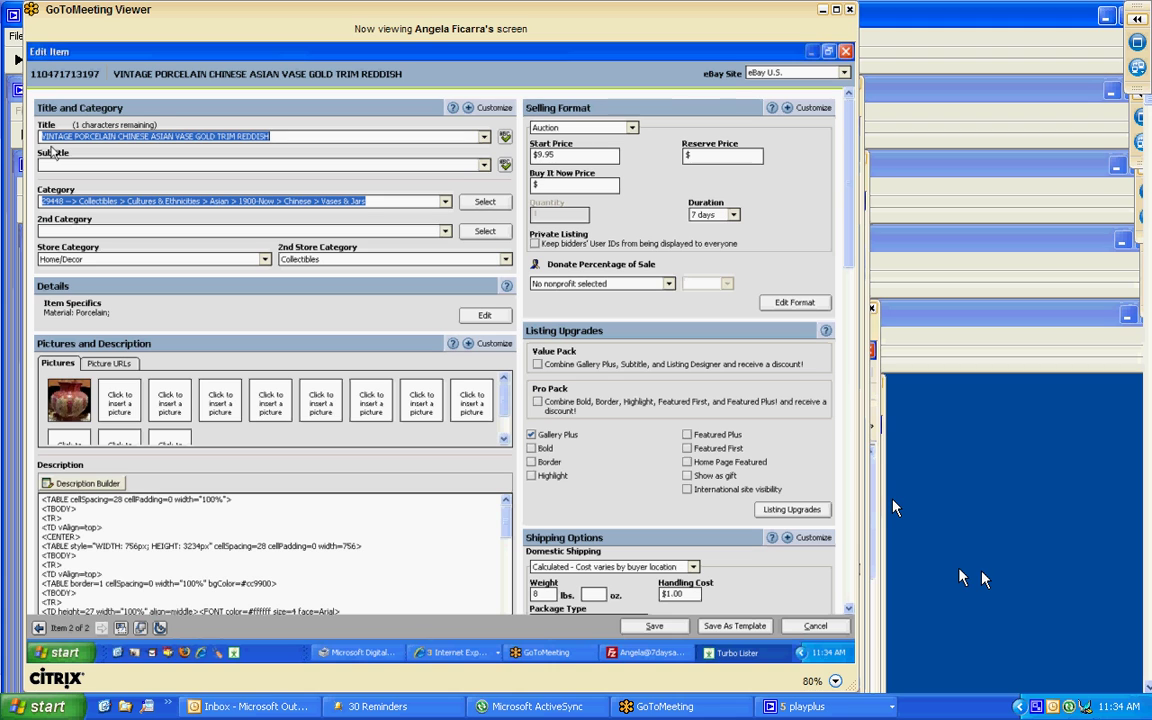
pyautogui.write('FRANK LLOYD WRIGHT BOOK HARDCOVER EARLY WORKS')
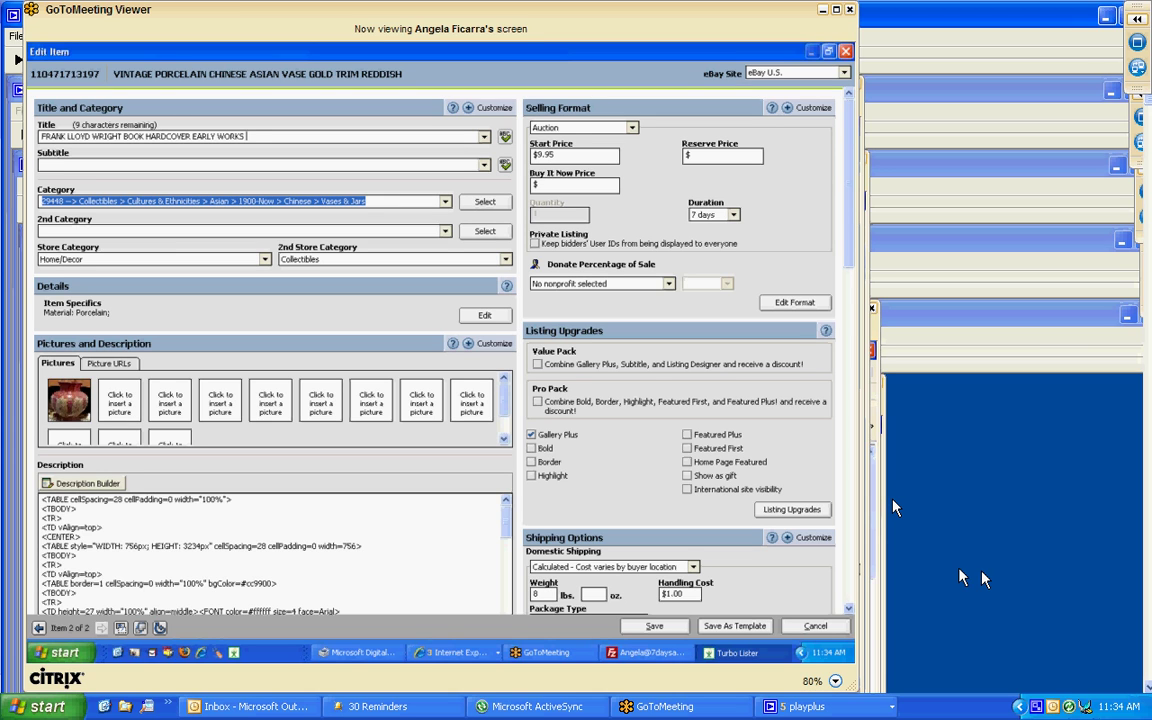
pyautogui.write('ARCHITECT')
# Search categories for 'BOOK' and choose Books > Nonfiction for the listing
pyautogui.click(469, 203)
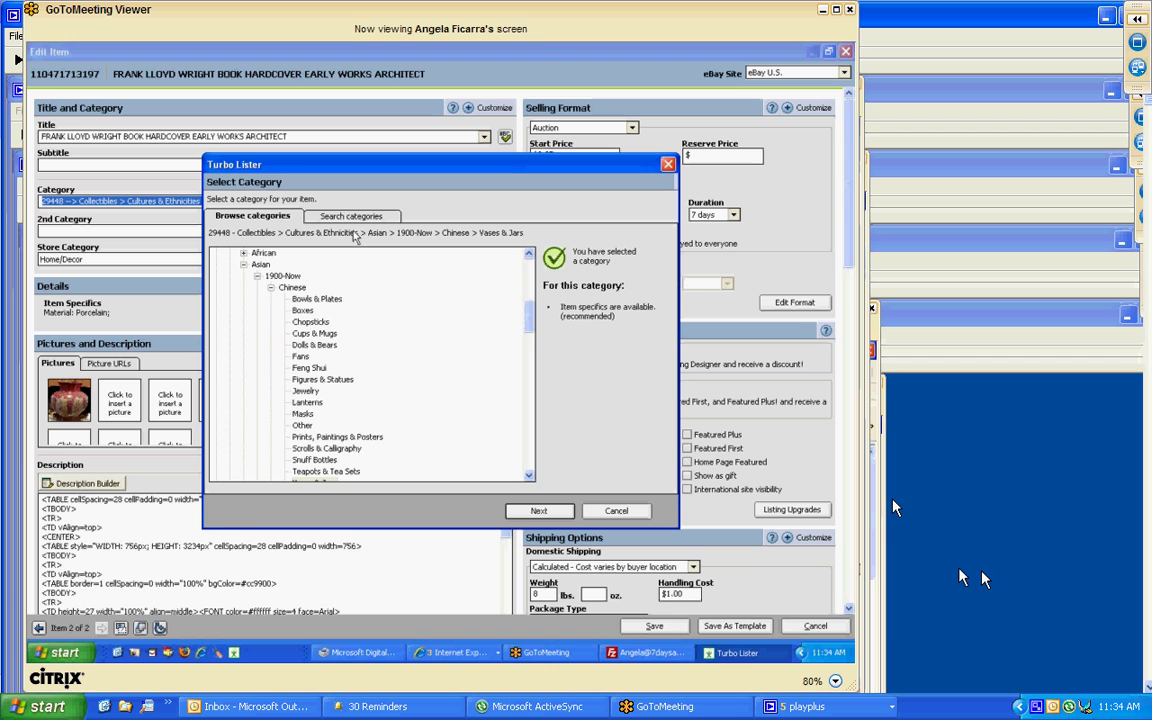
pyautogui.click(349, 218)
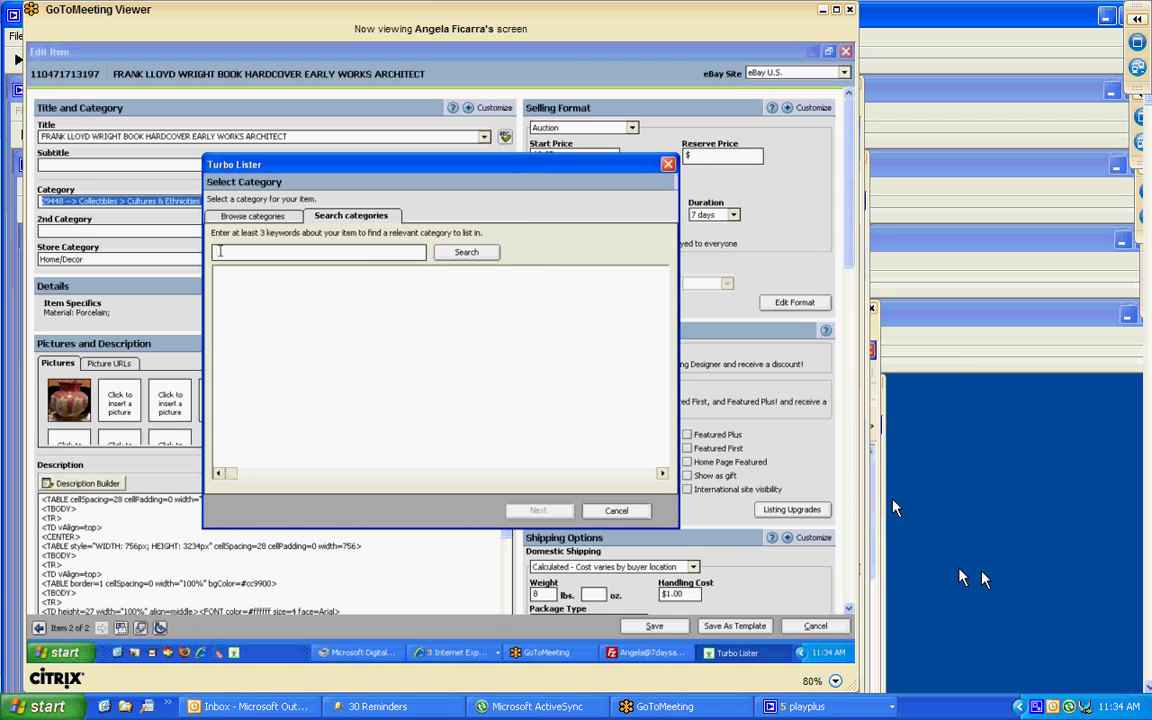
pyautogui.write('BOOK')
pyautogui.click(460, 254)
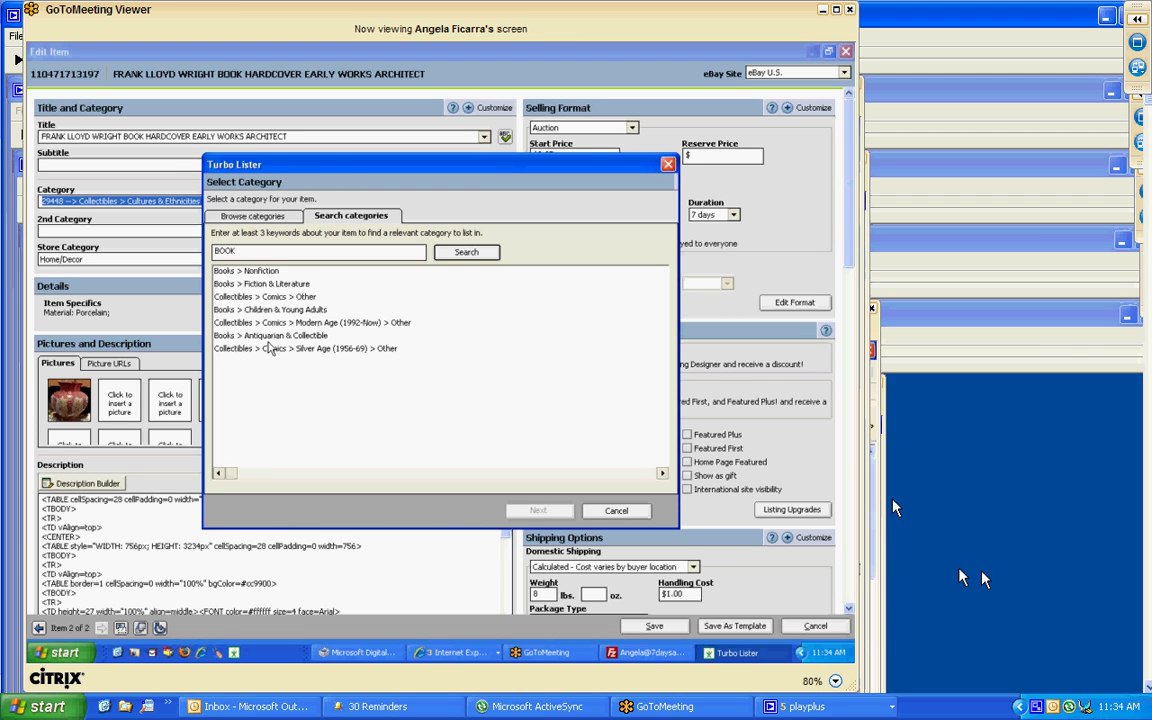
pyautogui.click(258, 272)
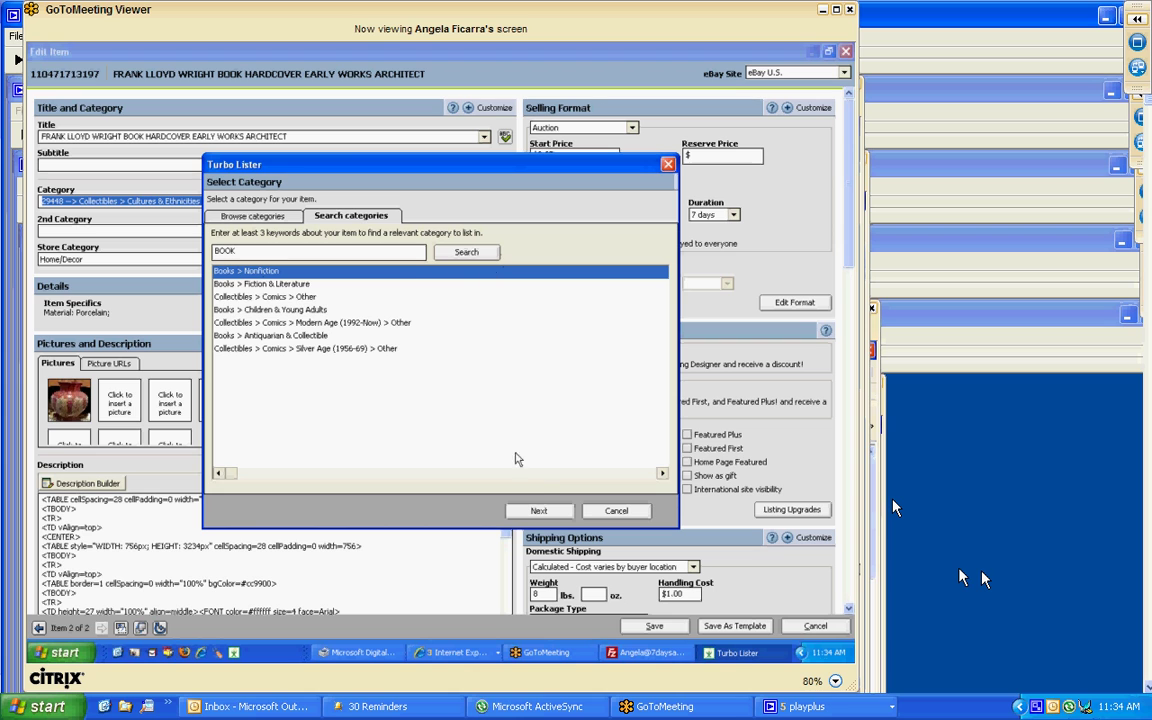
pyautogui.click(539, 512)
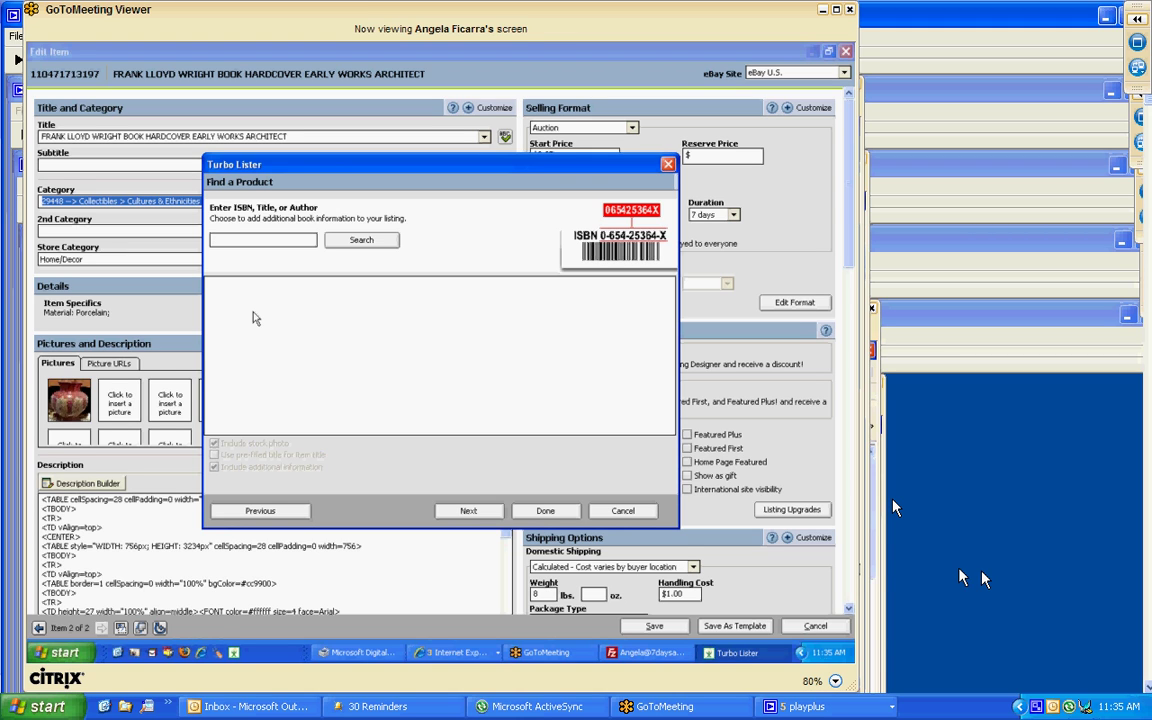
pyautogui.write('0-517-')
pyautogui.click(1035, 708)
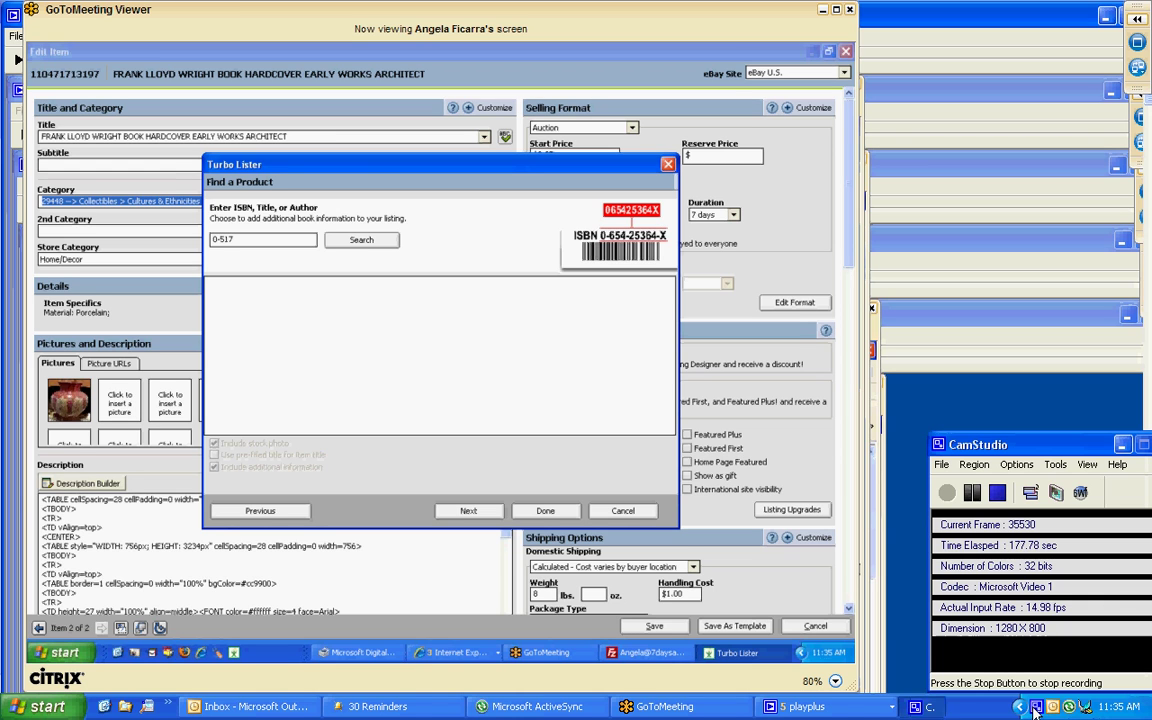
pyautogui.write('119')
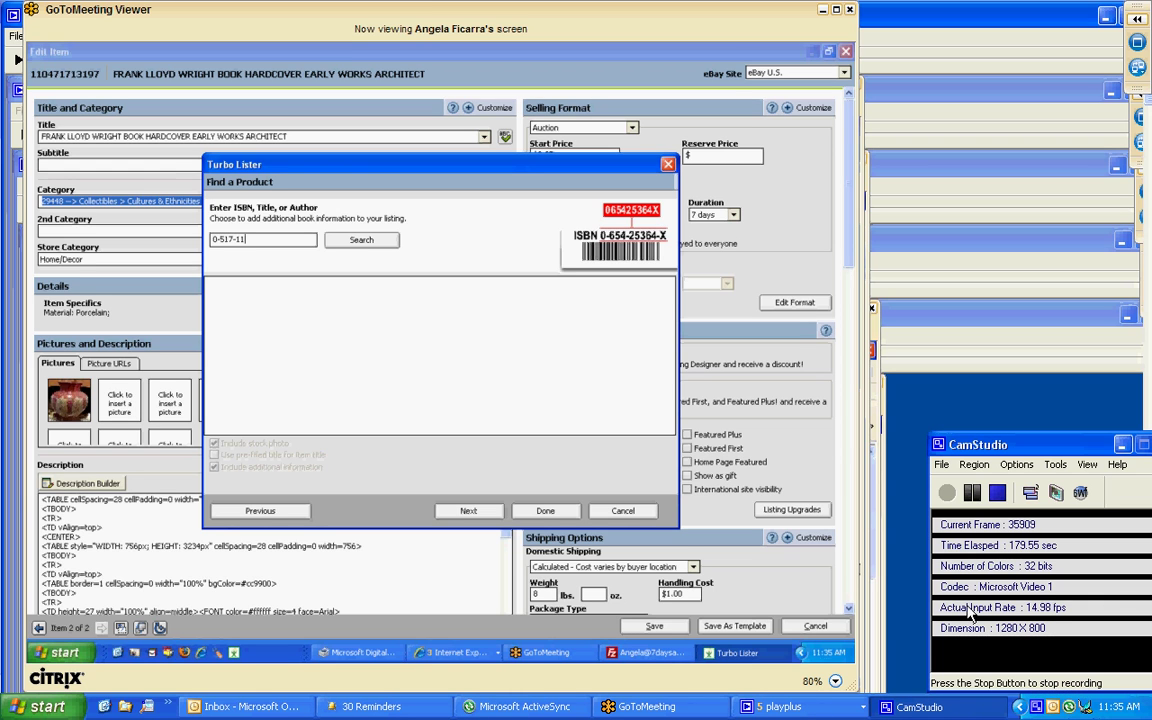
pyautogui.press('BackSpace')
pyautogui.press('BackSpace')
pyautogui.press('BackSpace')
pyautogui.press('BackSpace')
pyautogui.press('BackSpace')
pyautogui.press('BackSpace')
pyautogui.press('BackSpace')
pyautogui.press('BackSpace')
pyautogui.write('517119188')
pyautogui.click(355, 242)
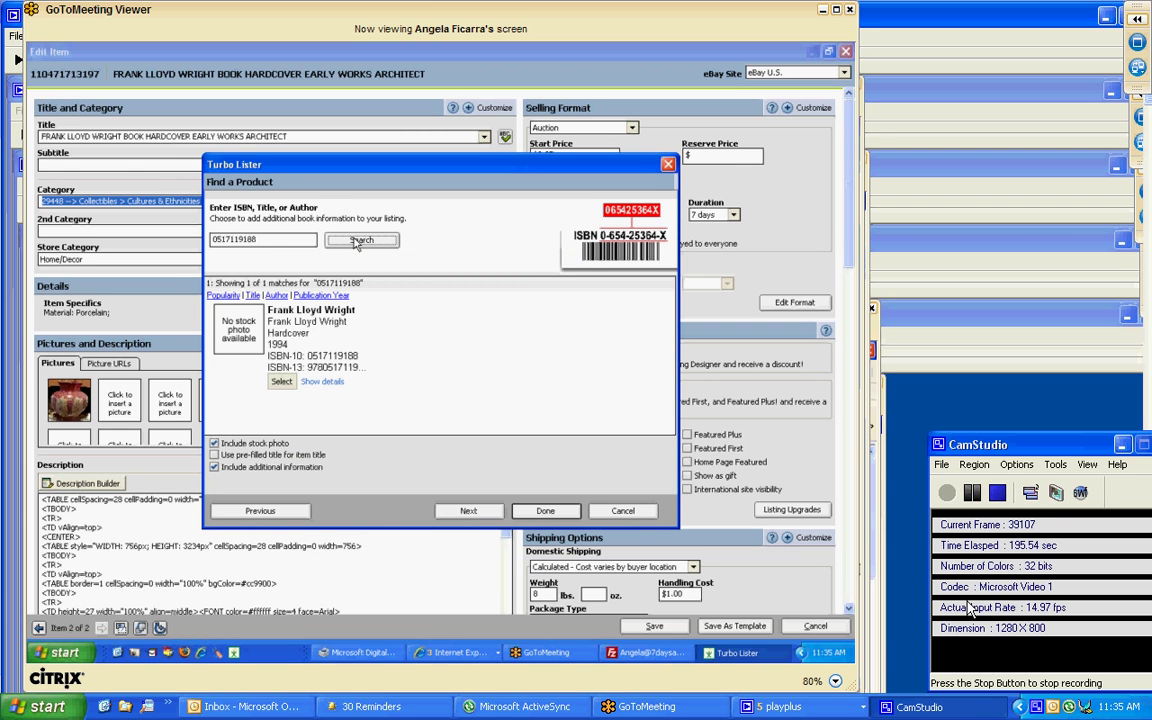
pyautogui.click(282, 381)
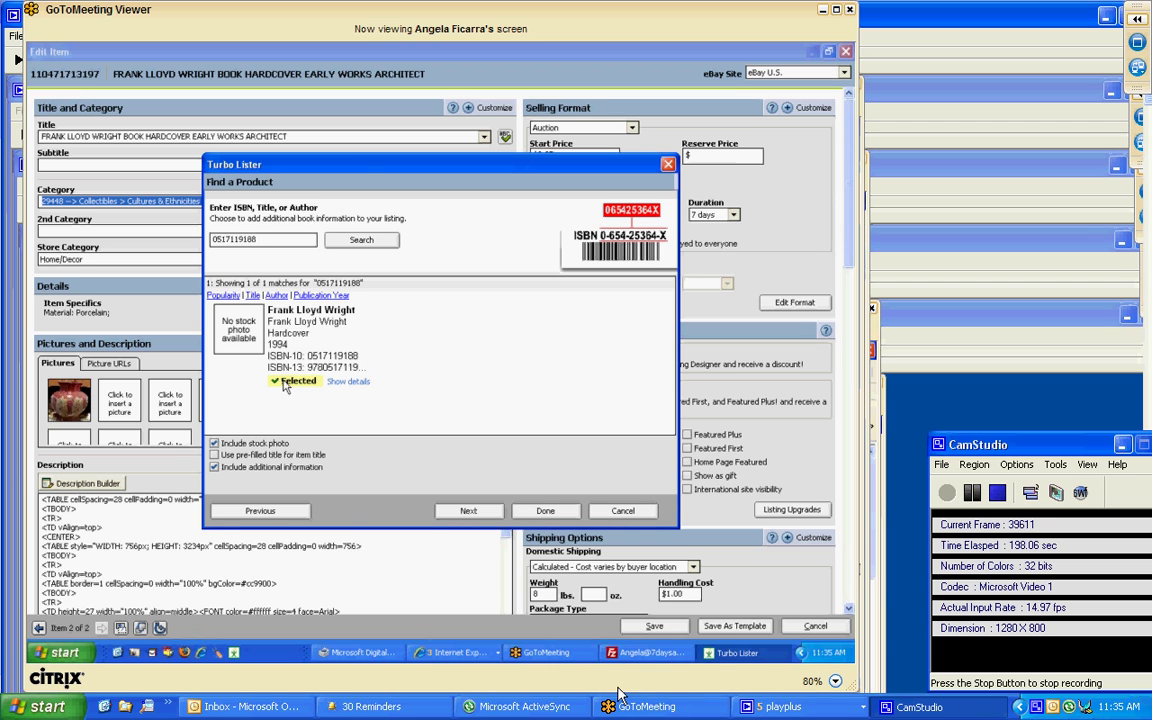
# Set the book's Condition item specific to Like New
pyautogui.click(470, 512)
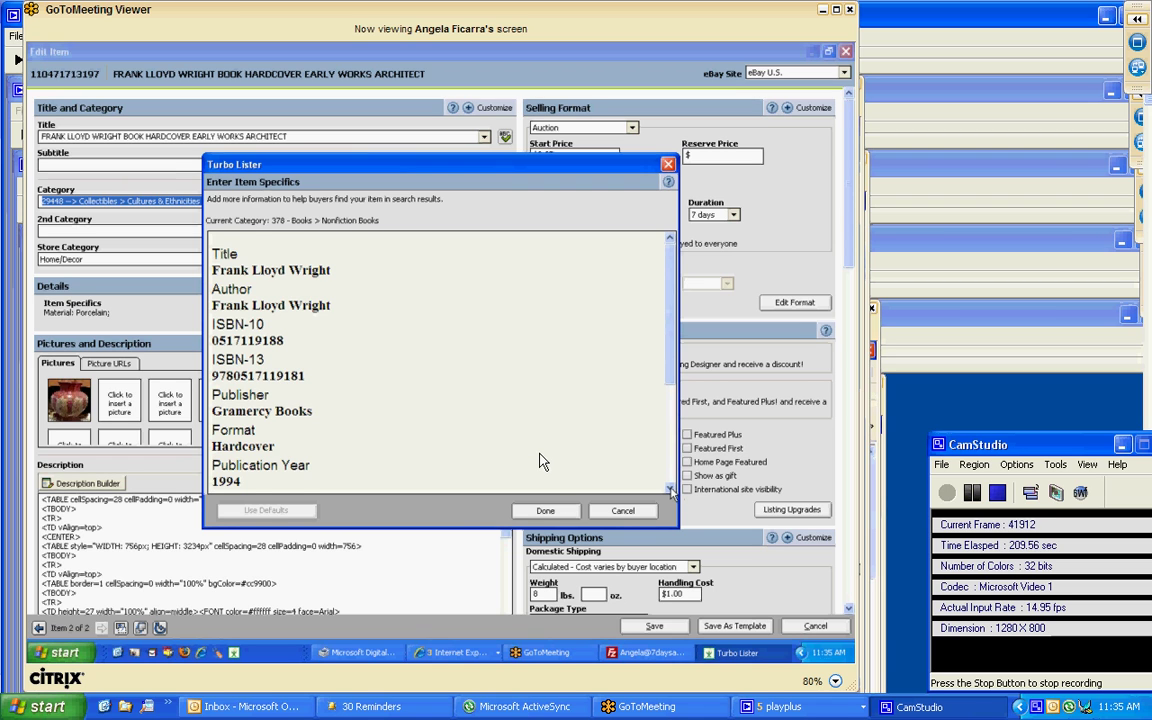
pyautogui.scroll(-1, 539, 461)
pyautogui.scroll(-3, 539, 461)
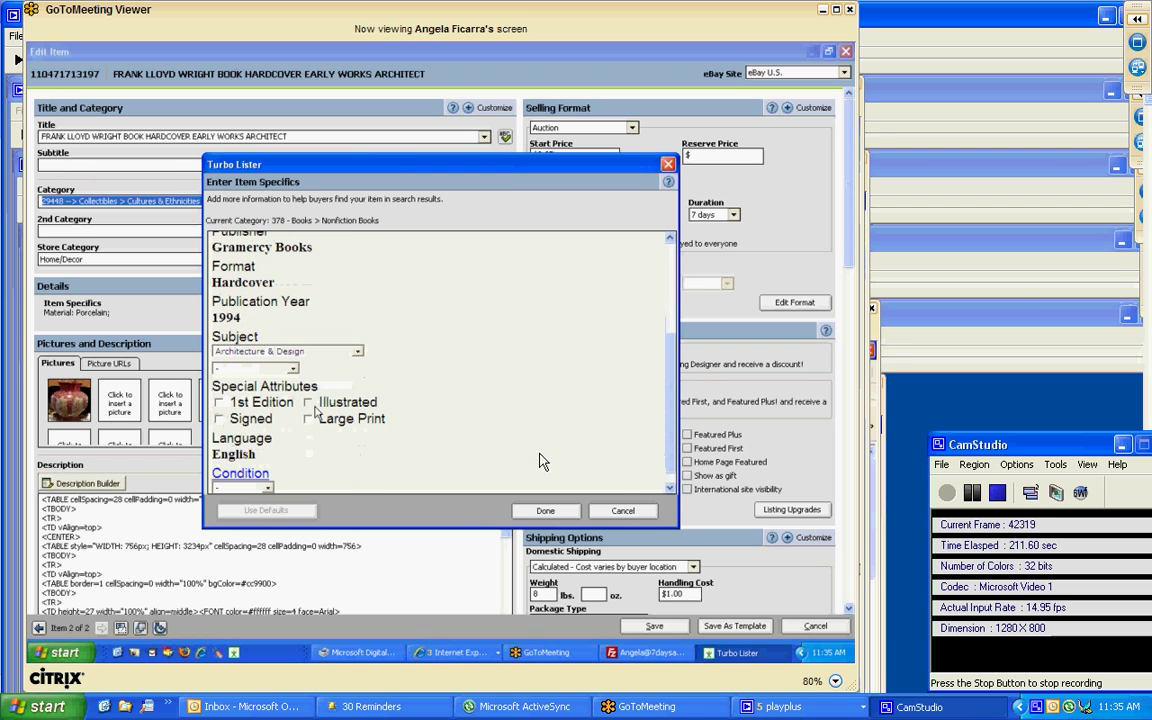
pyautogui.click(670, 489)
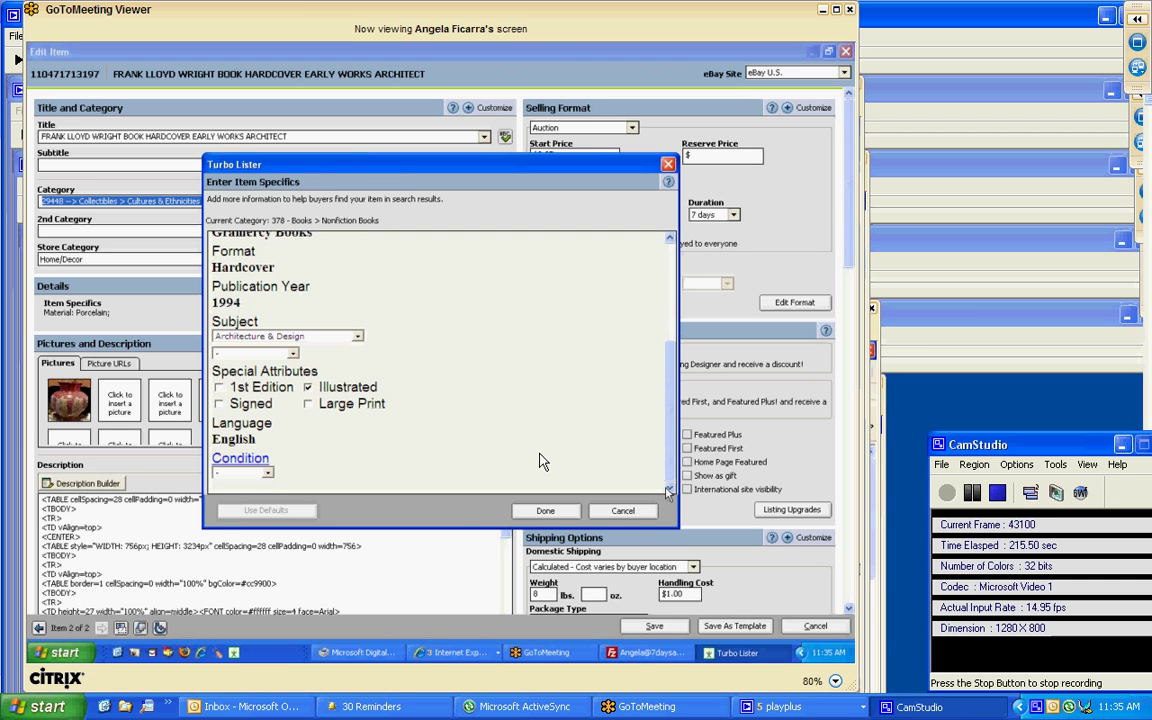
pyautogui.click(267, 474)
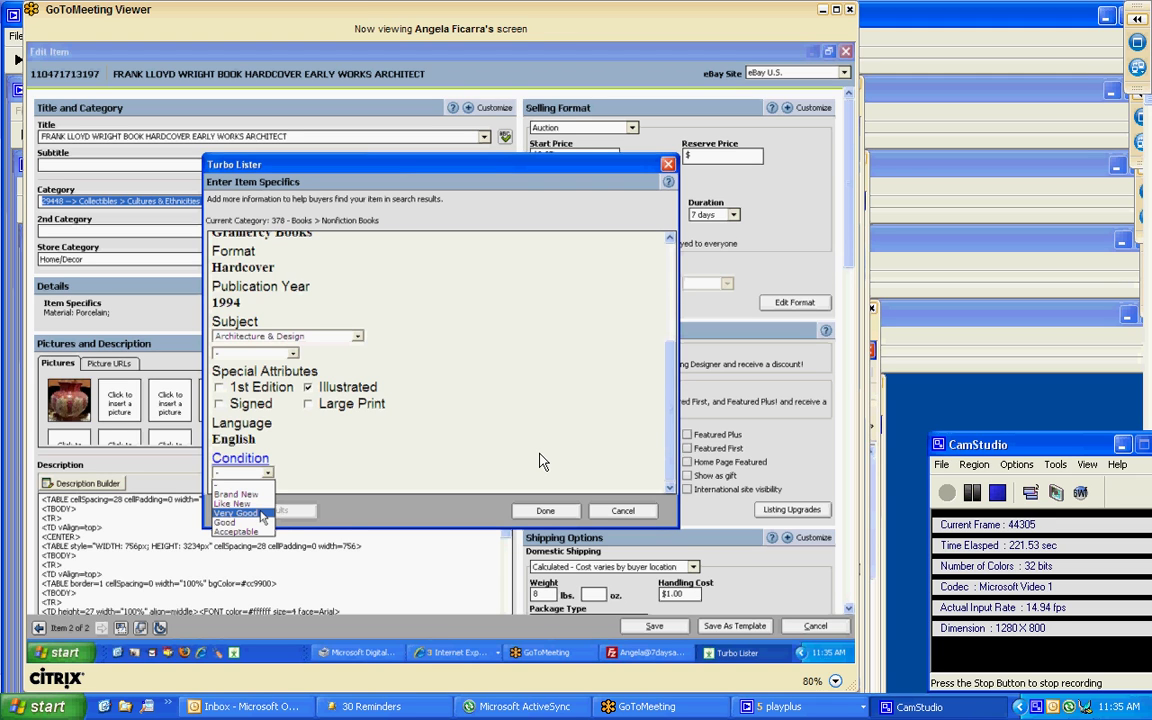
pyautogui.click(262, 514)
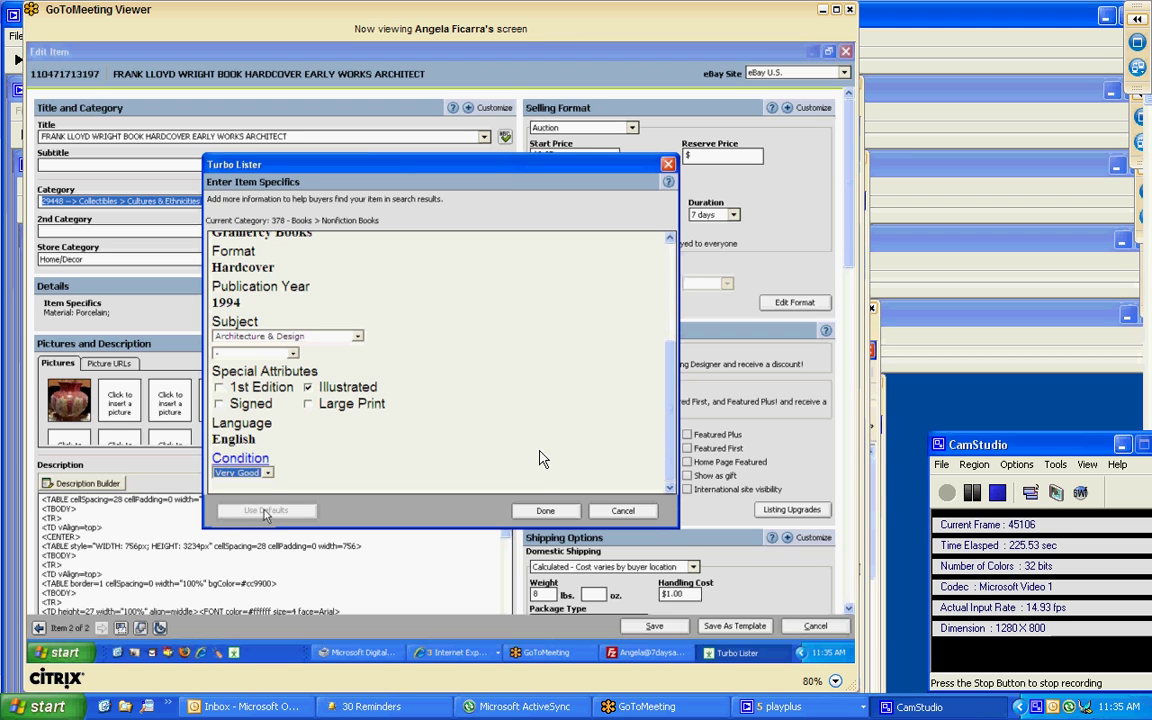
pyautogui.click(240, 472)
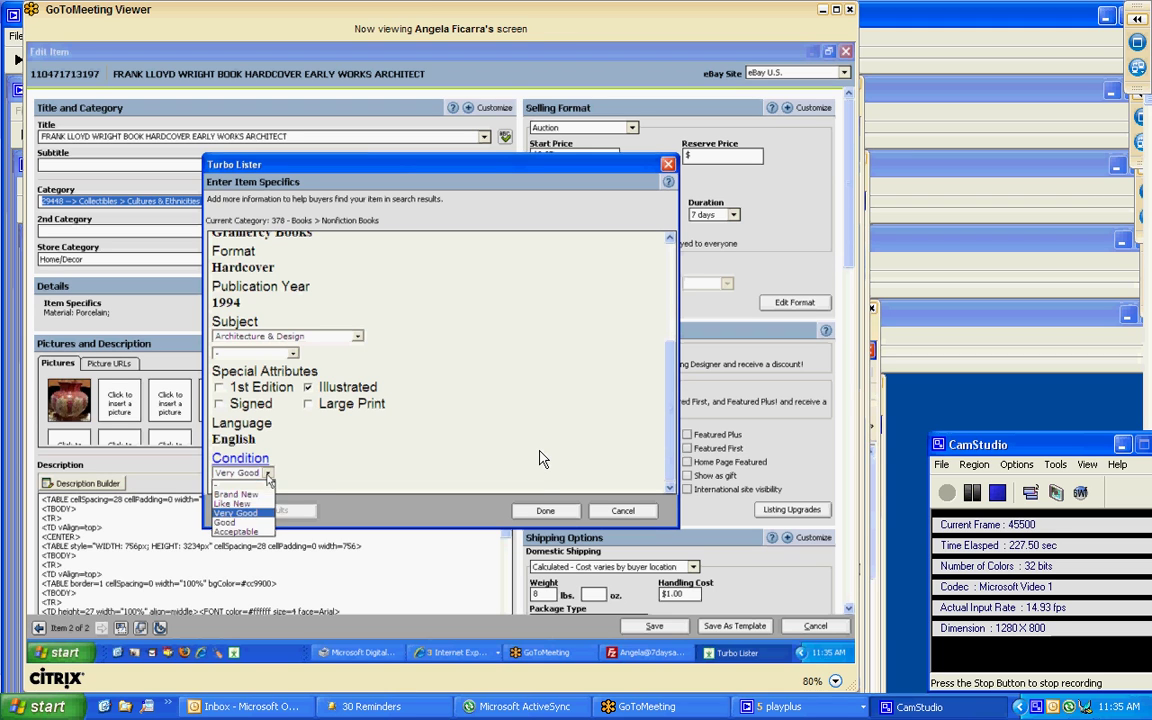
pyautogui.click(254, 514)
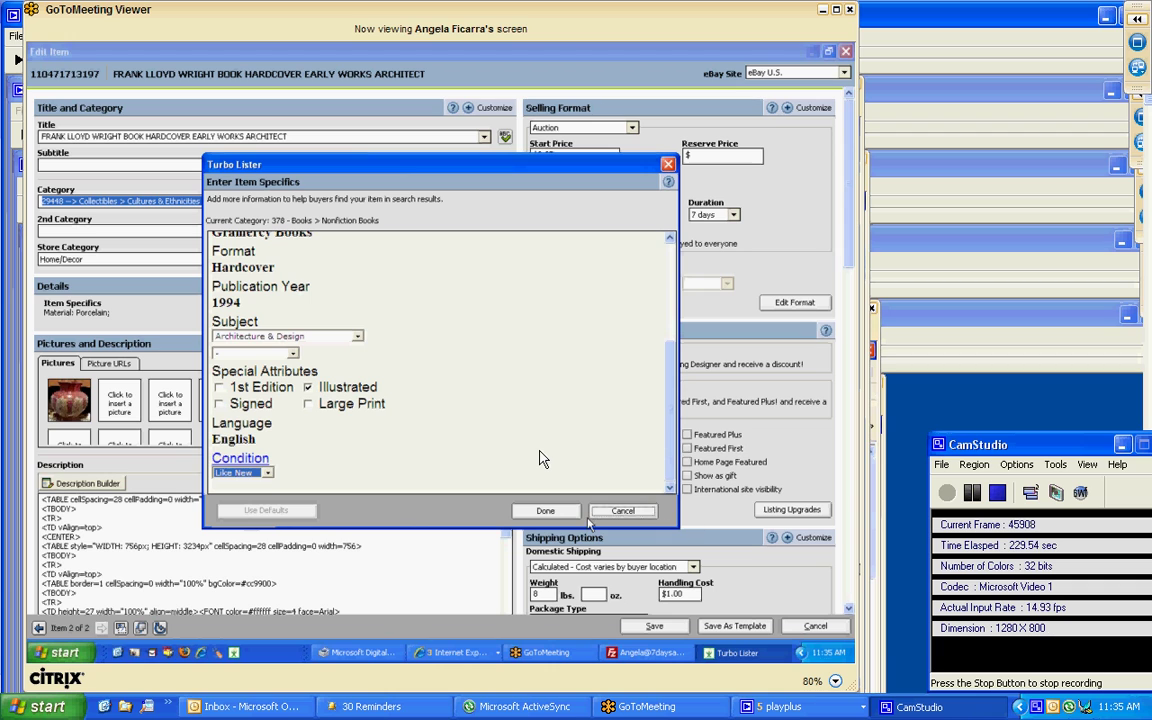
pyautogui.click(545, 512)
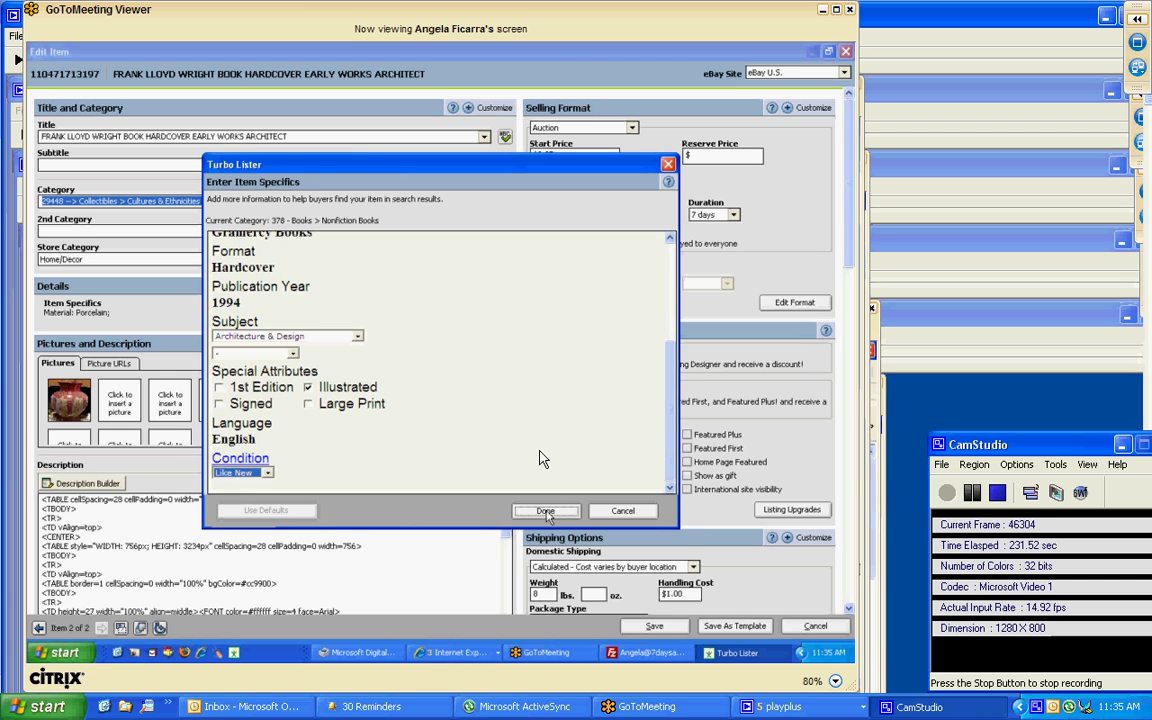
# Apply the Nonfiction, Like New, Architecture and Illustrated specifics to the listing
pyautogui.click(550, 513)
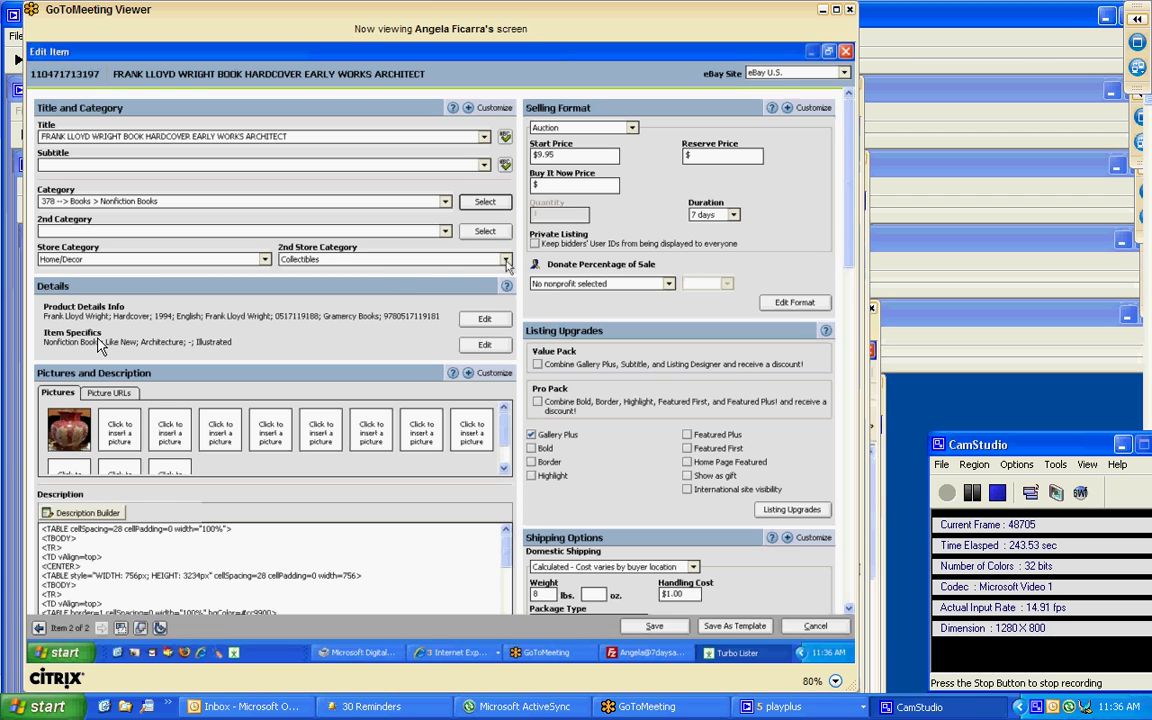
pyautogui.click(265, 259)
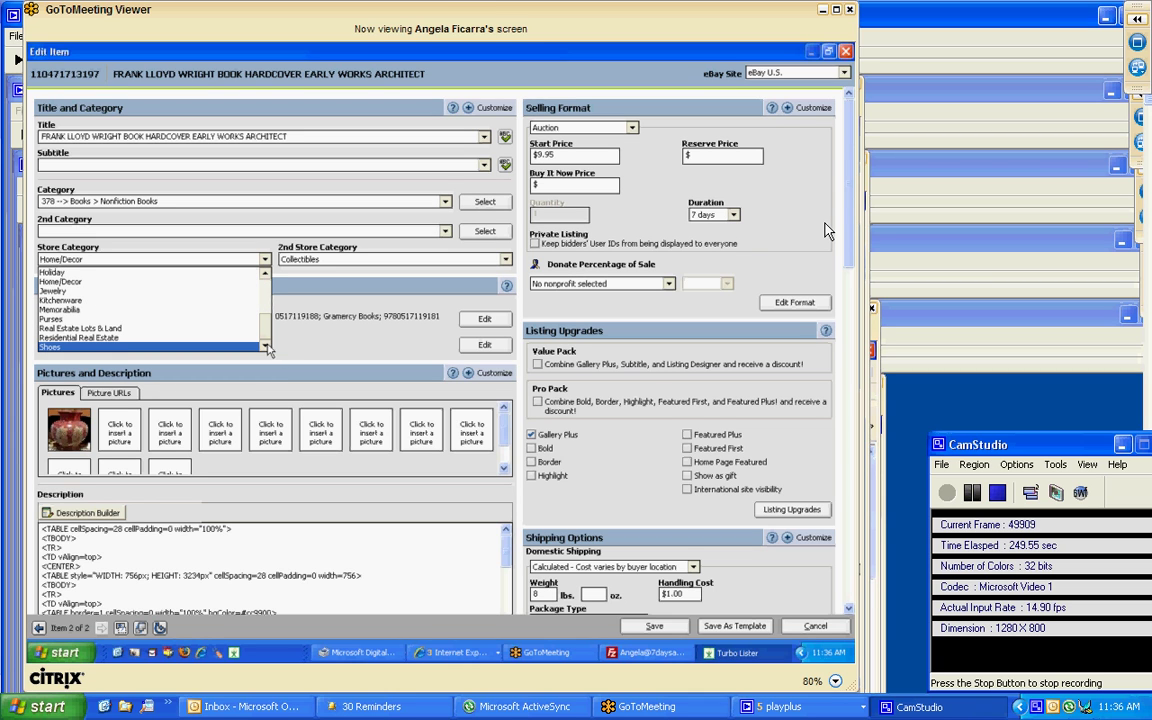
# Set the store category to Accessories and keep Collectibles as the 2nd store category
pyautogui.moveTo(265, 297); pyautogui.dragTo(265, 279)
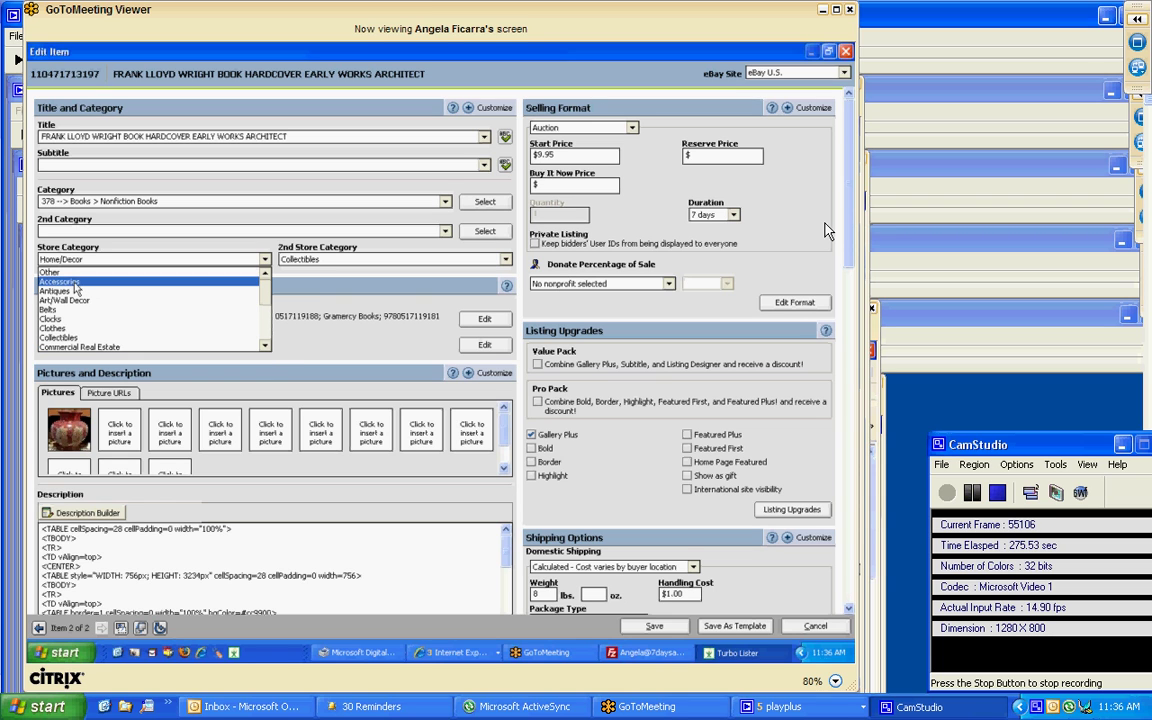
pyautogui.click(136, 283)
pyautogui.click(395, 259)
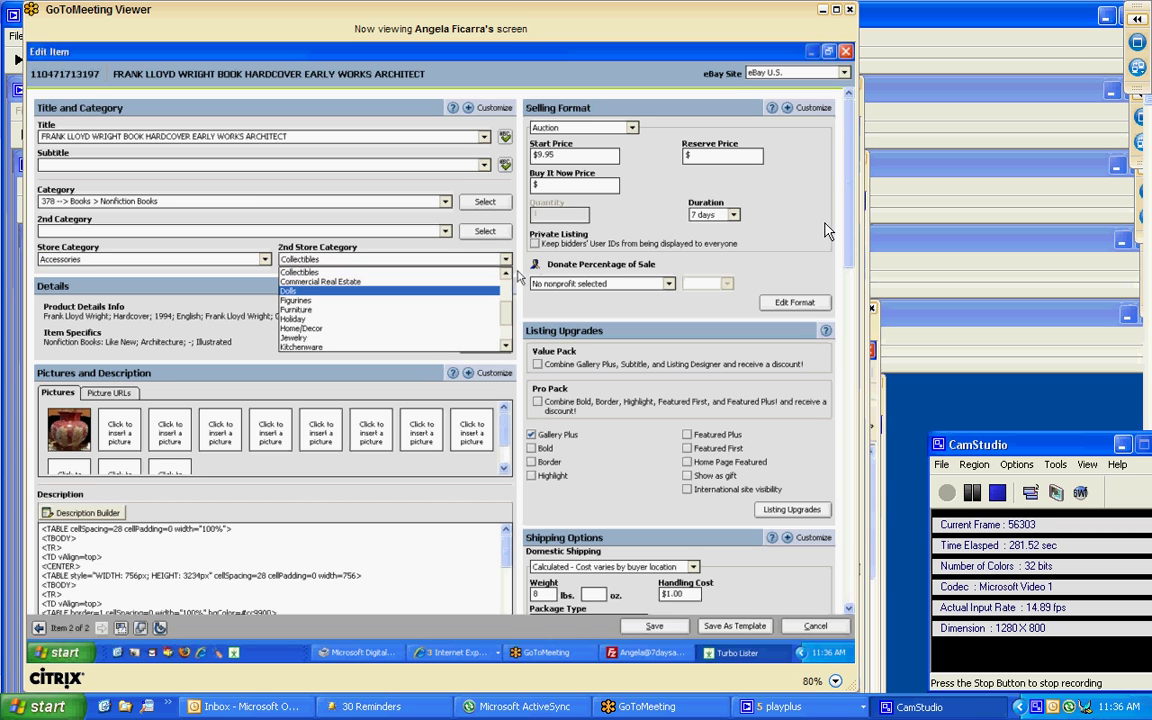
pyautogui.scroll(2, 366, 338)
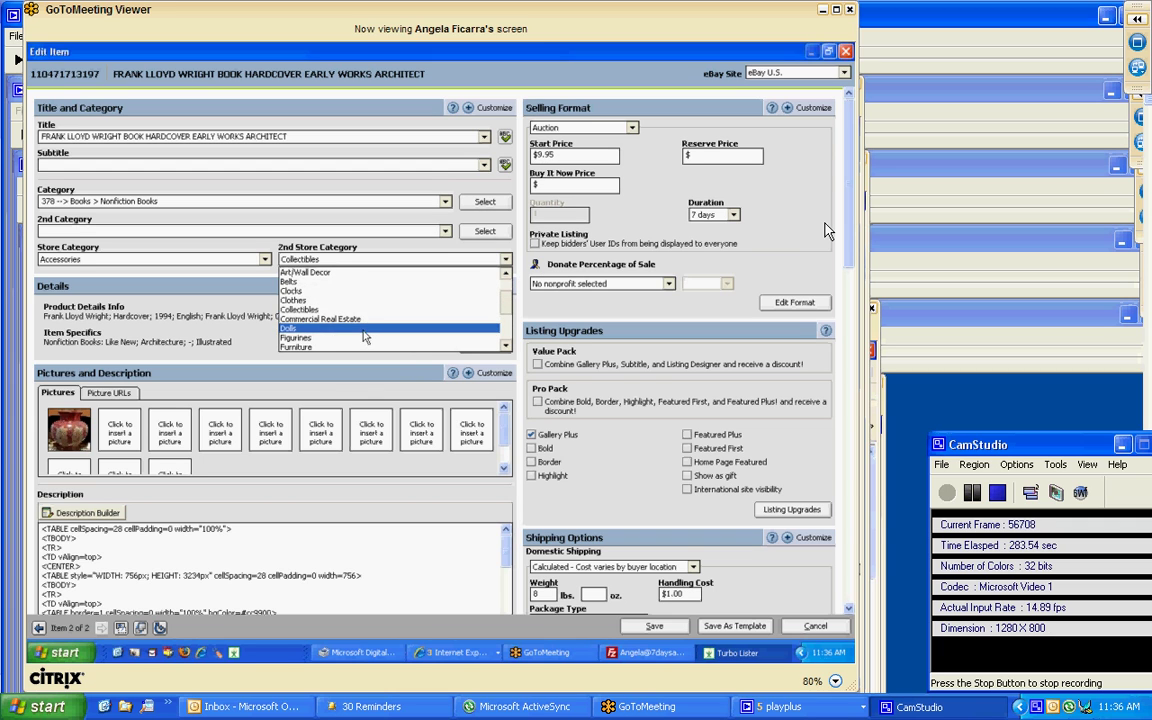
pyautogui.click(300, 309)
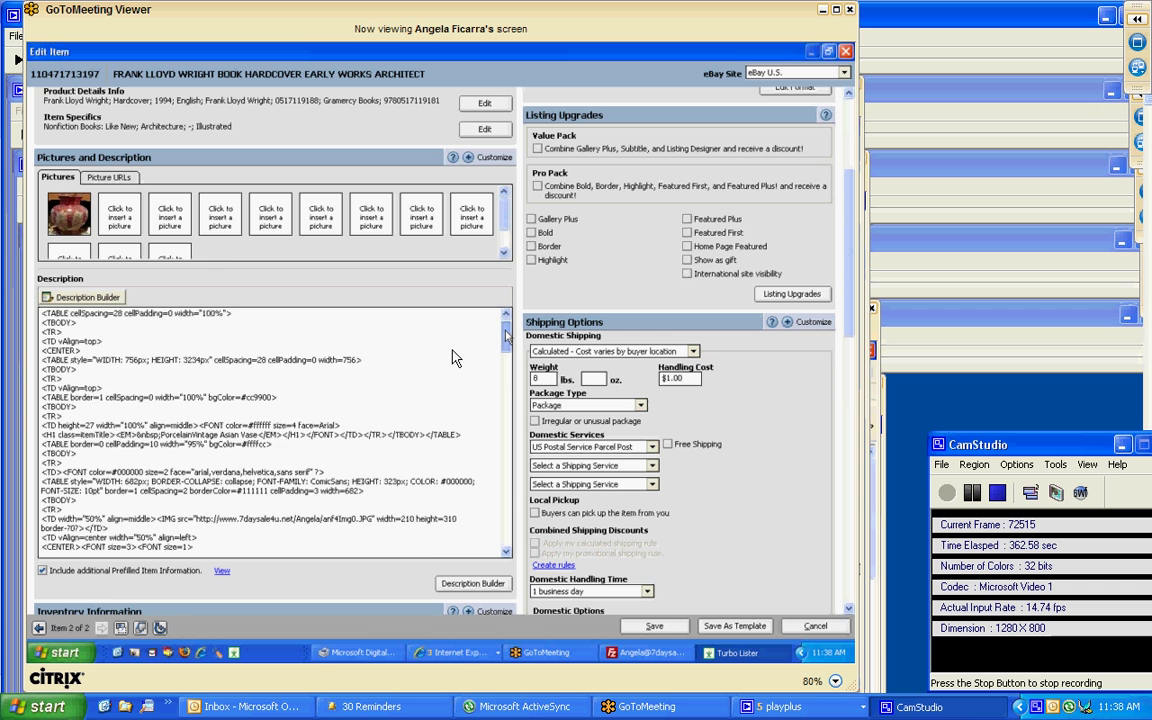
# Change the three image file names to anf4Img0.JPG, anf4Img1.JPG and anf4Img2.JPG
pyautogui.scroll(-15, 453, 358)
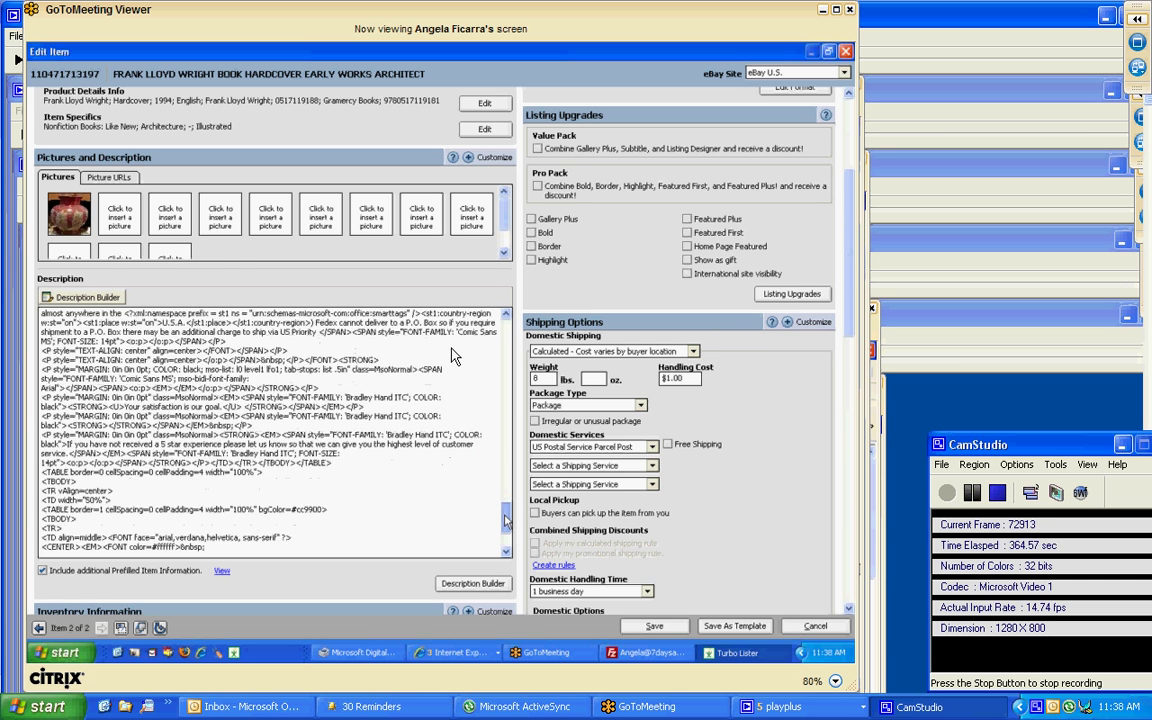
pyautogui.scroll(-3, 453, 358)
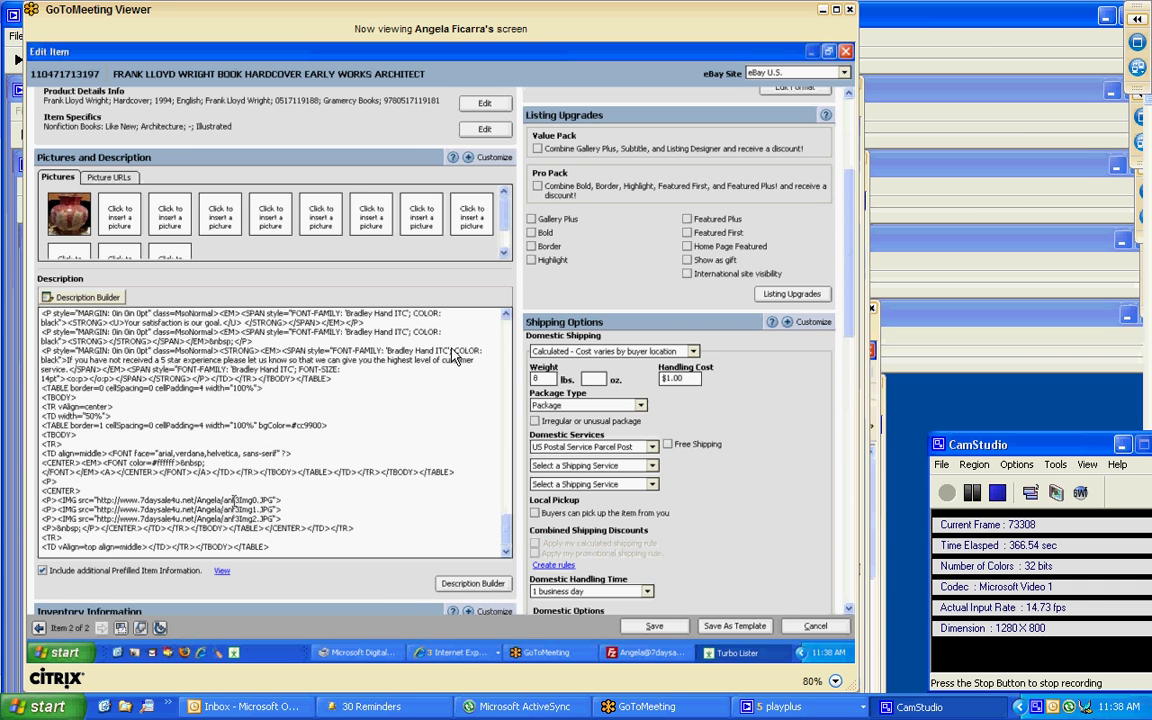
pyautogui.write('4')
pyautogui.write('4')
pyautogui.click(256, 499)
pyautogui.press('BackSpace')
pyautogui.write('1')
pyautogui.write('0')
pyautogui.click(252, 509)
pyautogui.write('1')
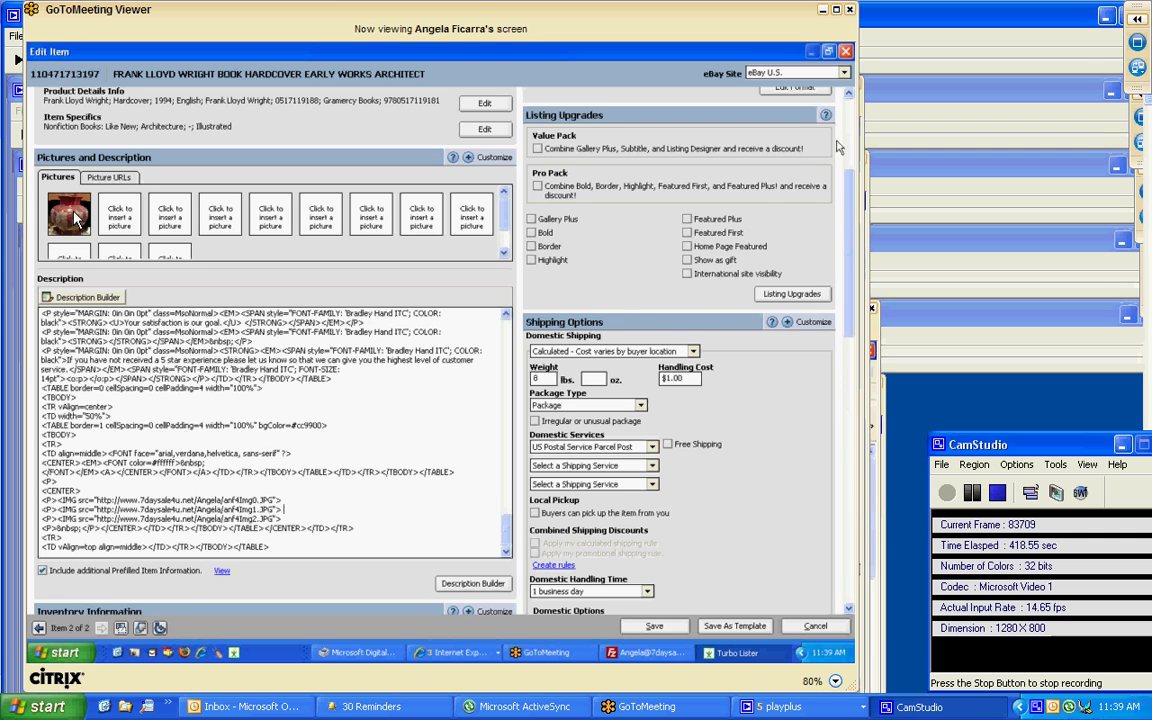
# Paste the anf4Img0.JPG URL into Picture 1 under Picture URLs, then return to the thumbnails
pyautogui.click(849, 94)
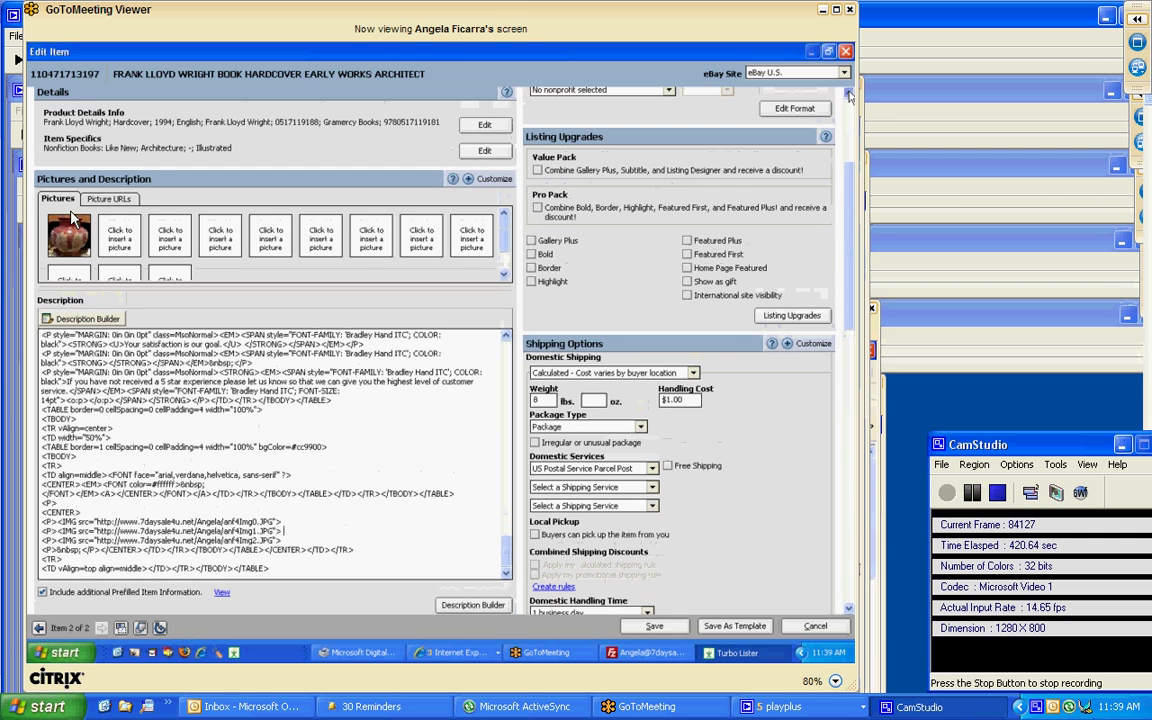
pyautogui.click(849, 94)
pyautogui.click(849, 94)
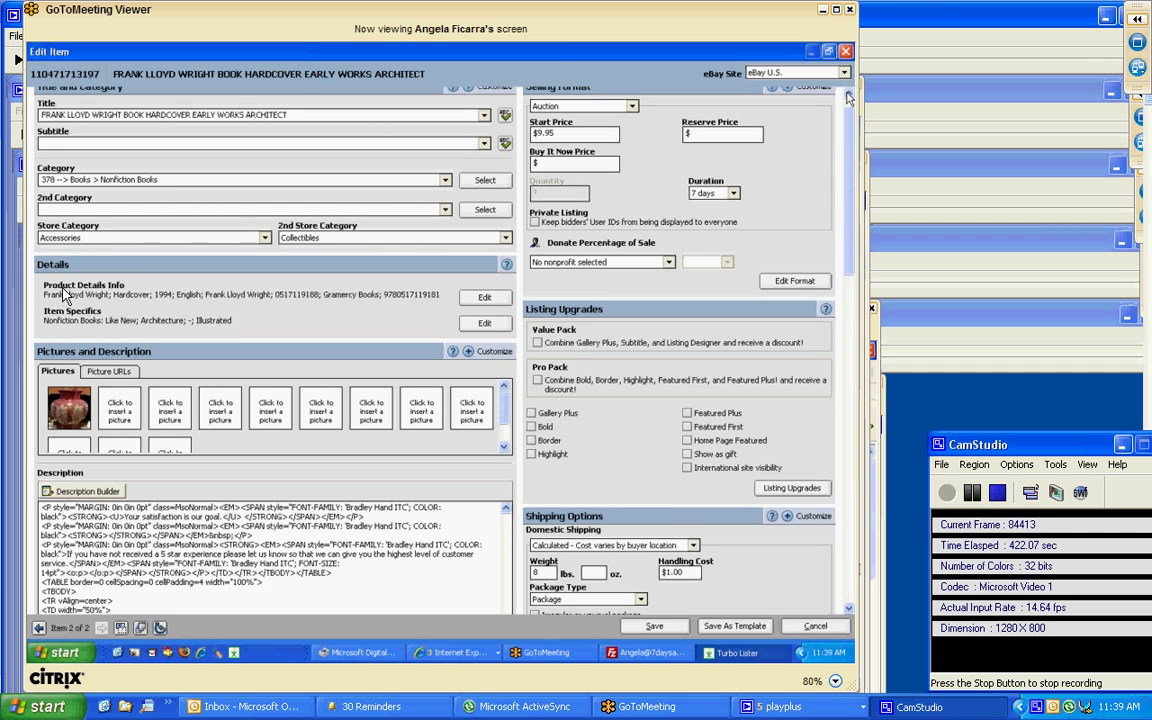
pyautogui.click(112, 374)
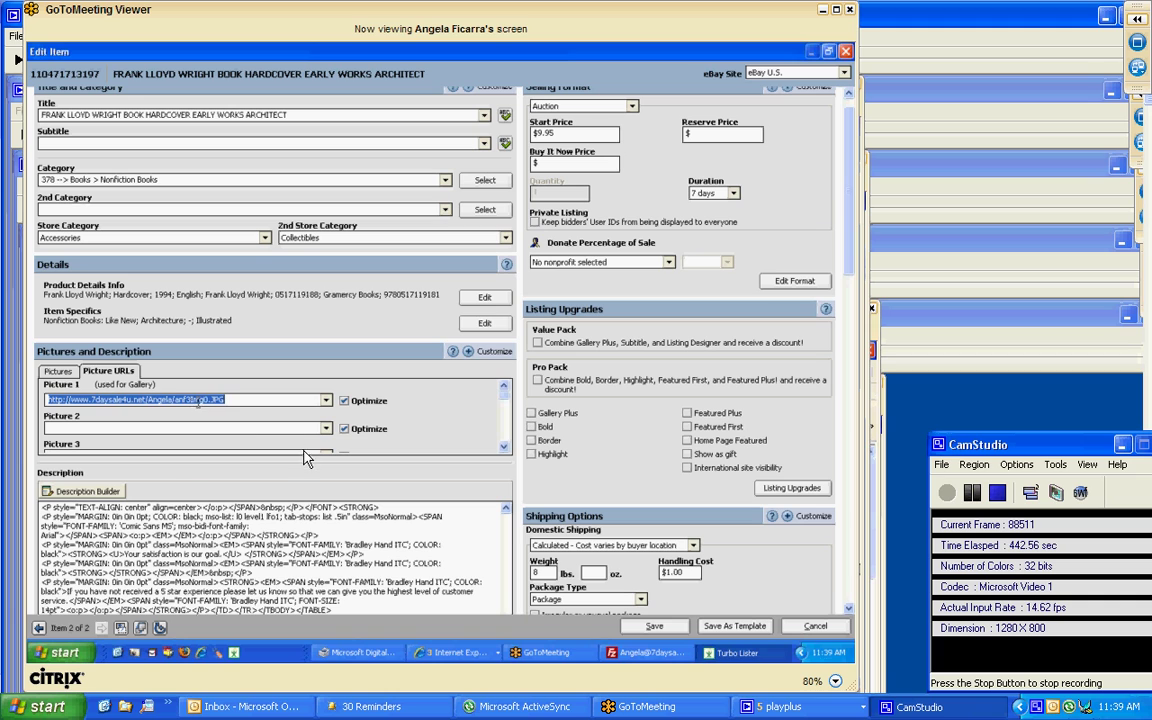
pyautogui.hotkey('ctrl', 'v')
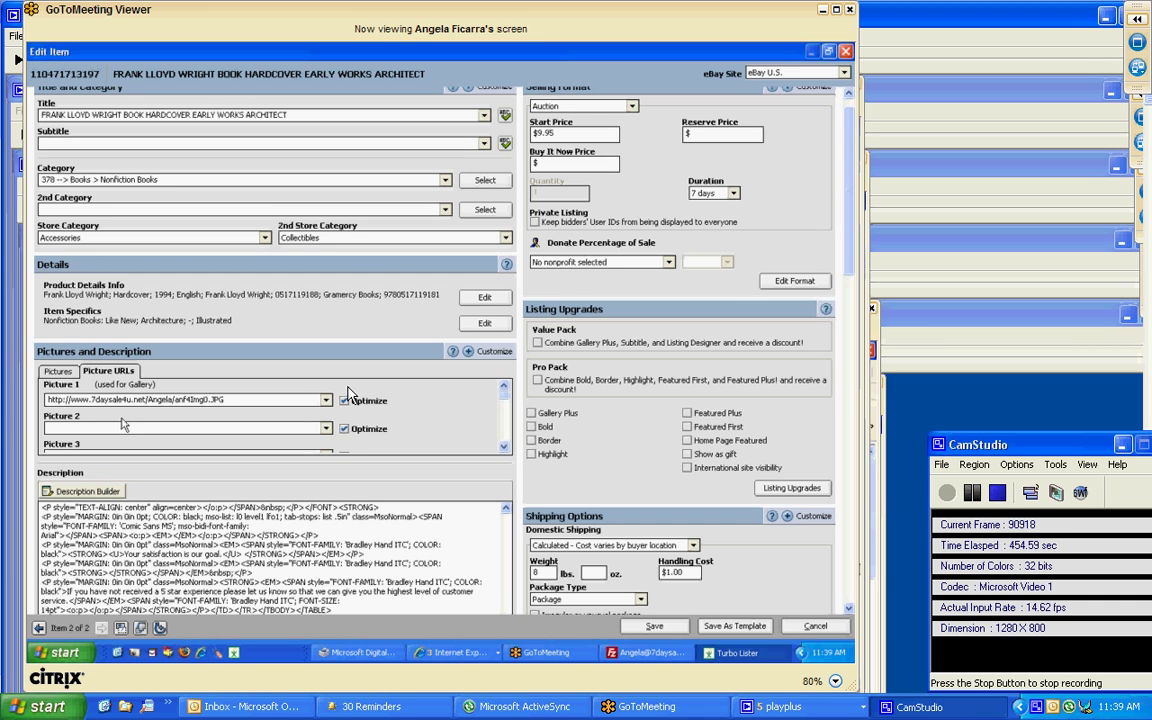
pyautogui.click(57, 374)
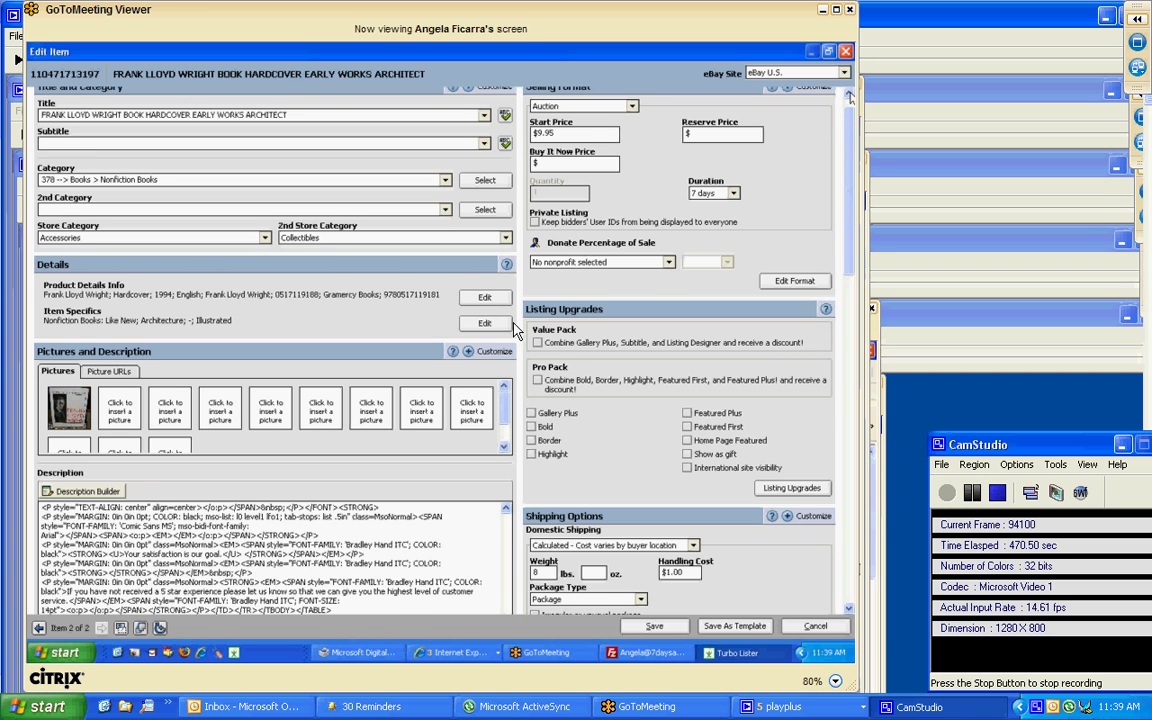
pyautogui.scroll(1, 466, 298)
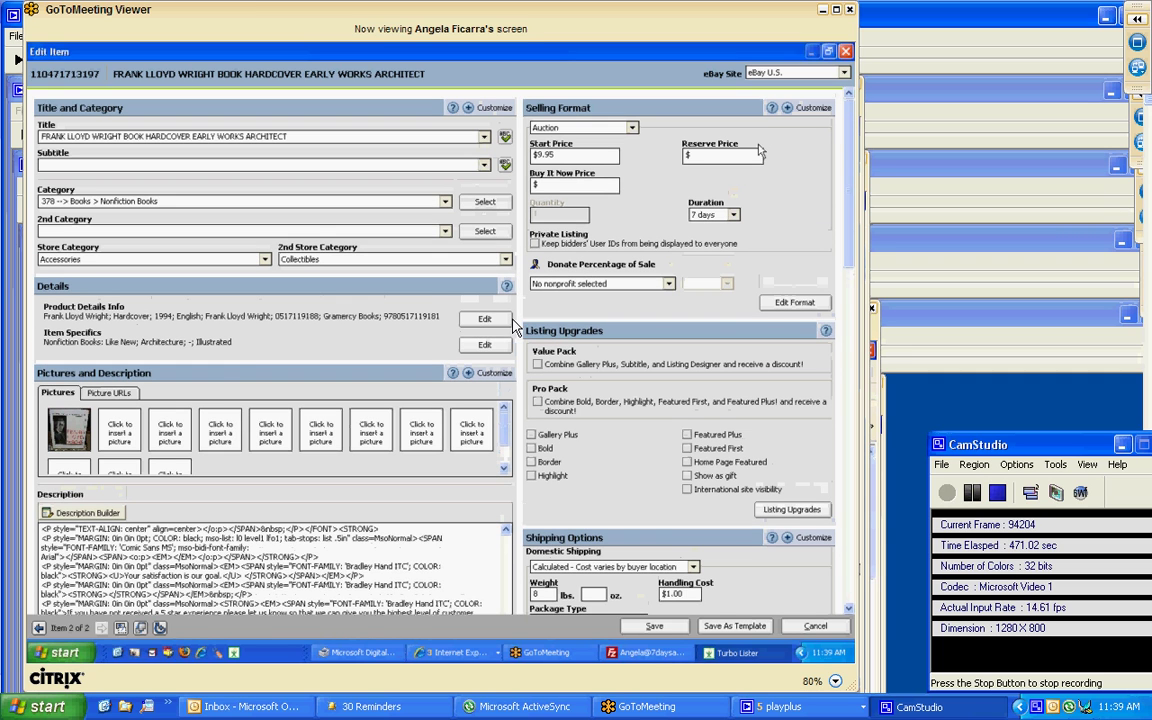
# Open the Description Builder's Design View and select the vase title and detail lines
pyautogui.click(83, 514)
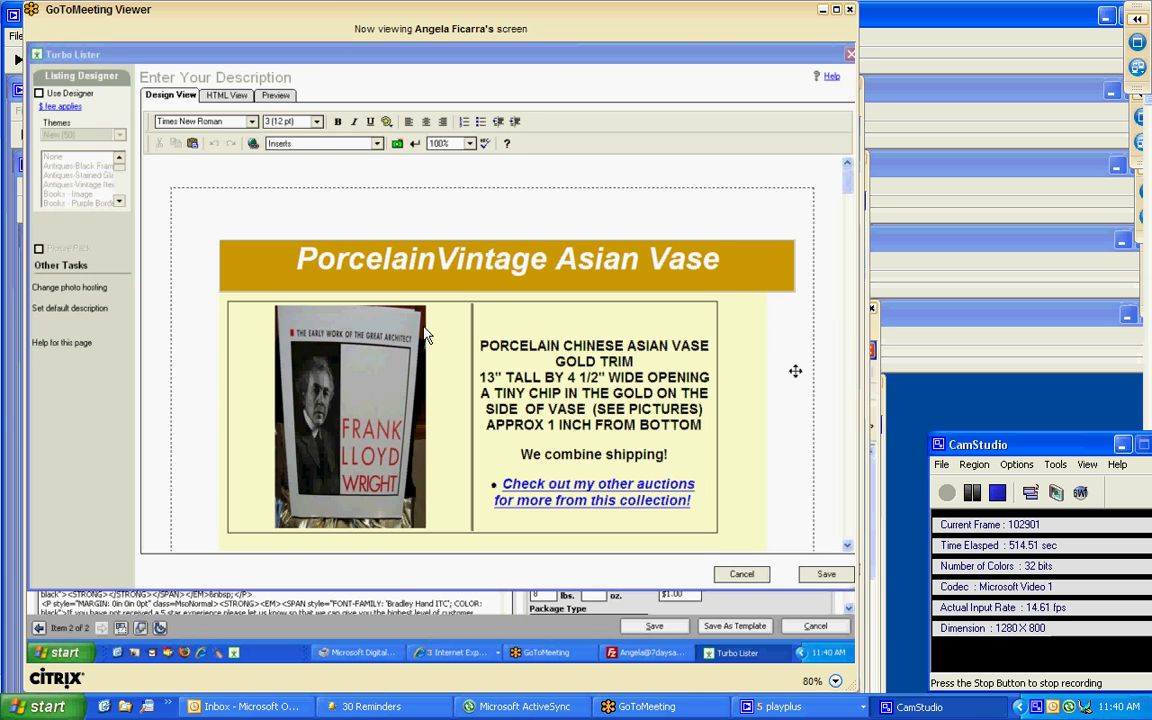
pyautogui.click(500, 354)
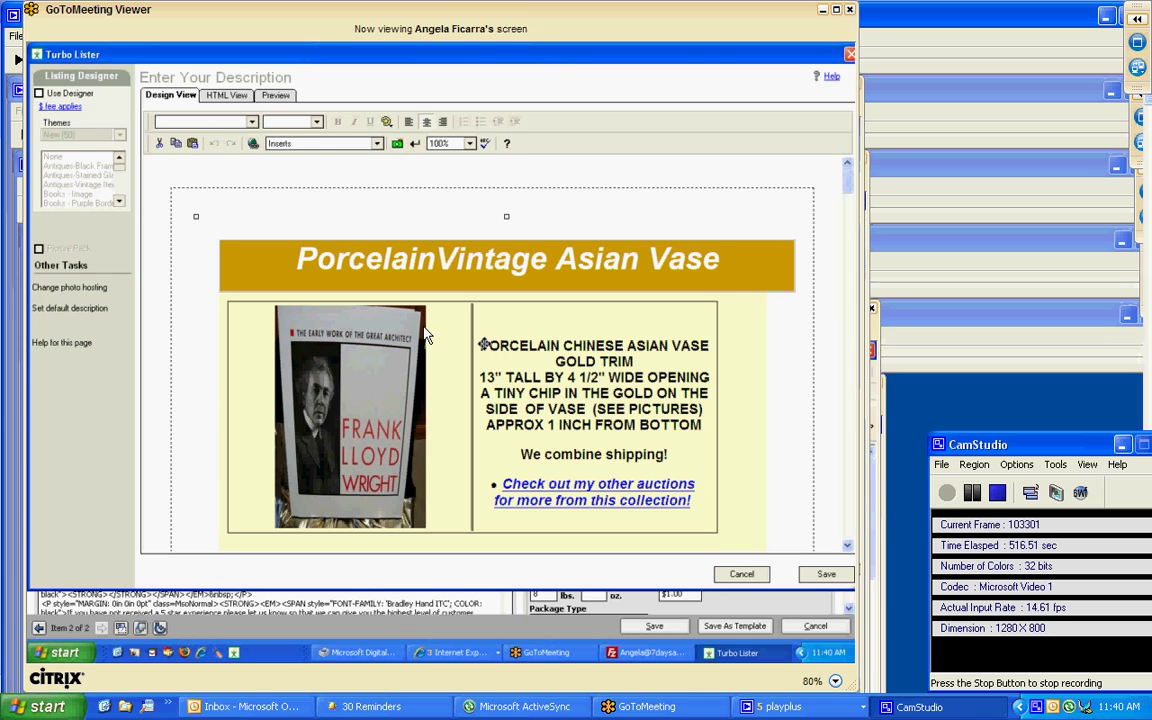
pyautogui.click(474, 327)
pyautogui.moveTo(707, 424); pyautogui.dragTo(480, 345)
pyautogui.click(685, 397)
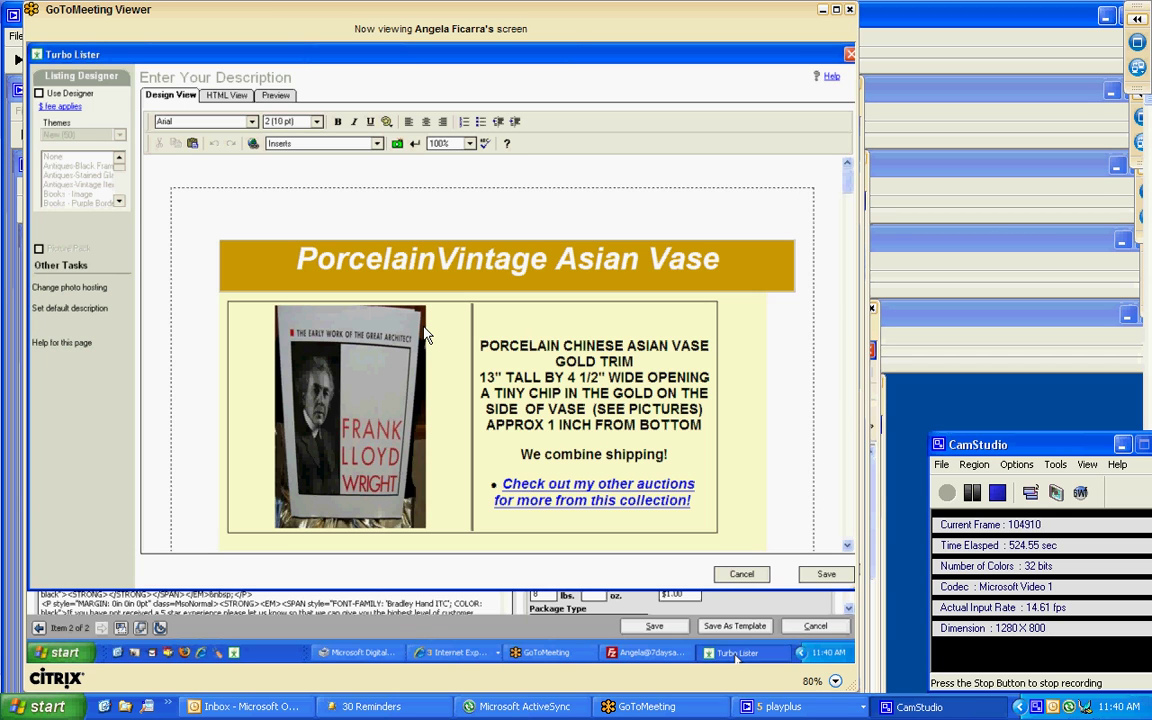
# Copy the ItemDescription text from the Internet Explorer consignment item update page
pyautogui.click(457, 654)
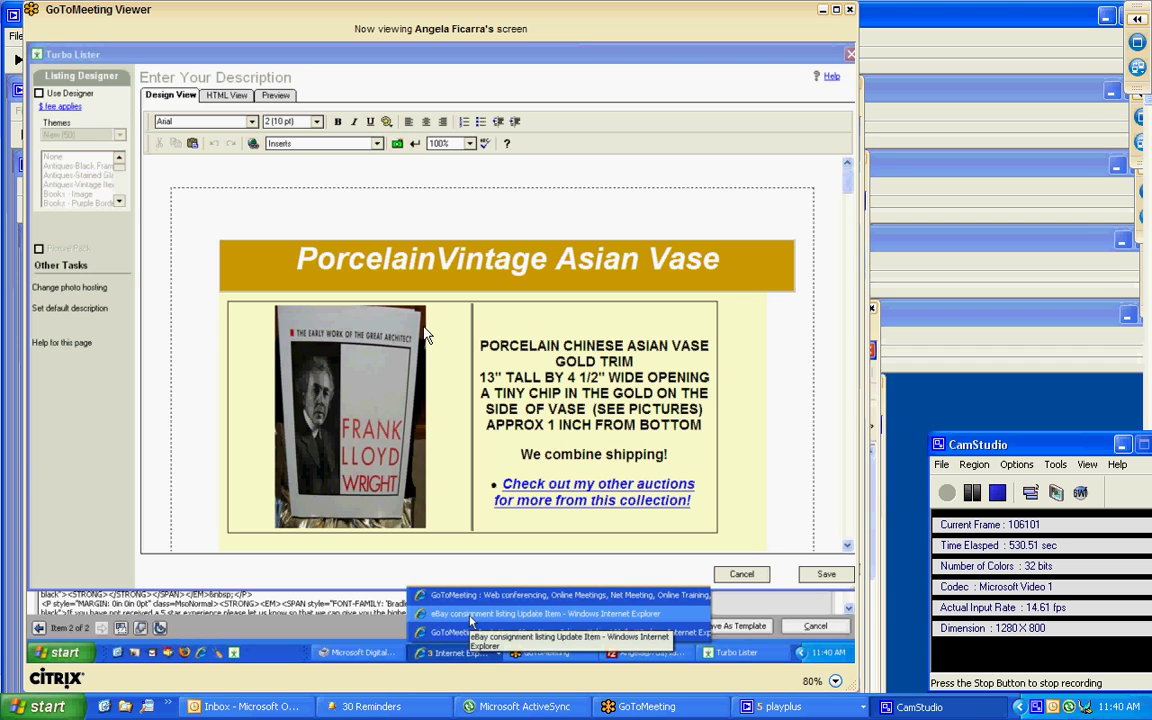
pyautogui.click(470, 615)
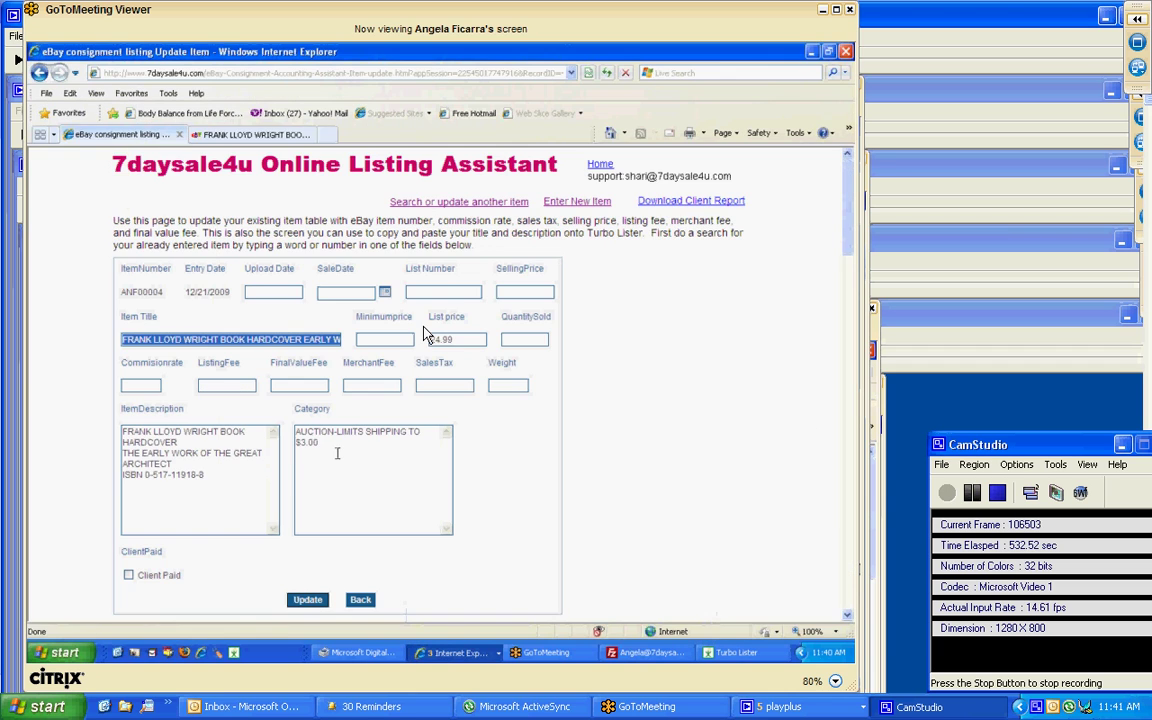
pyautogui.moveTo(123, 431); pyautogui.dragTo(241, 489)
pyautogui.hotkey('ctrl', 'c')
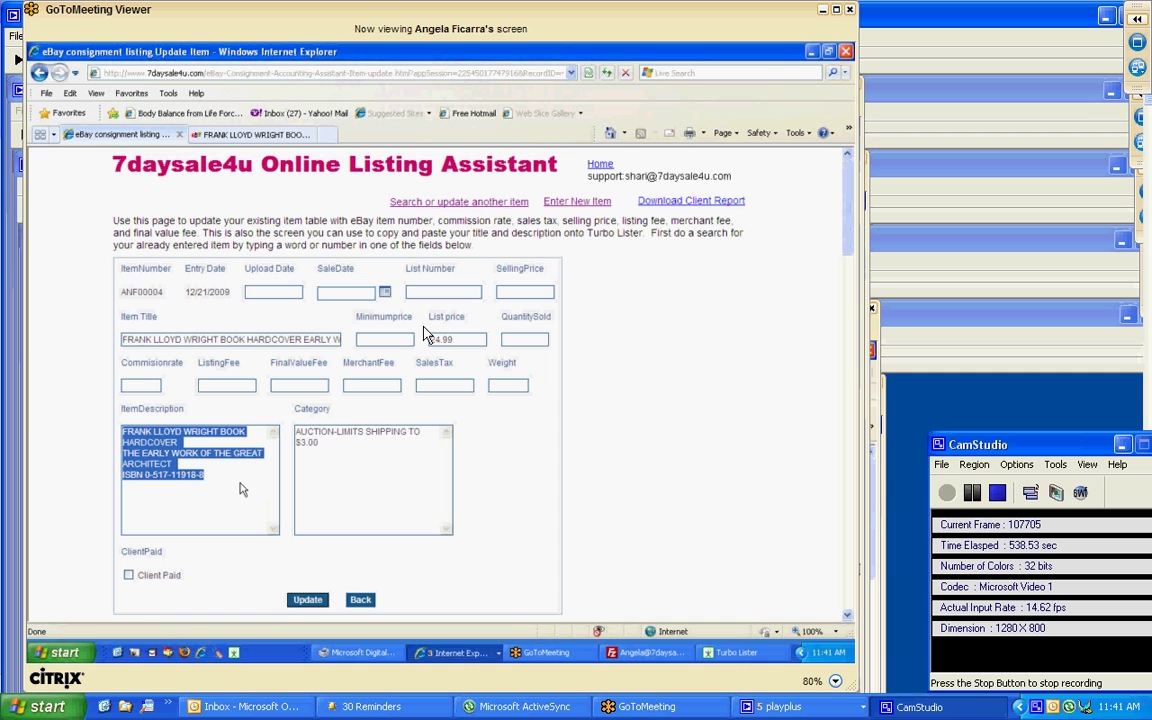
pyautogui.click(731, 652)
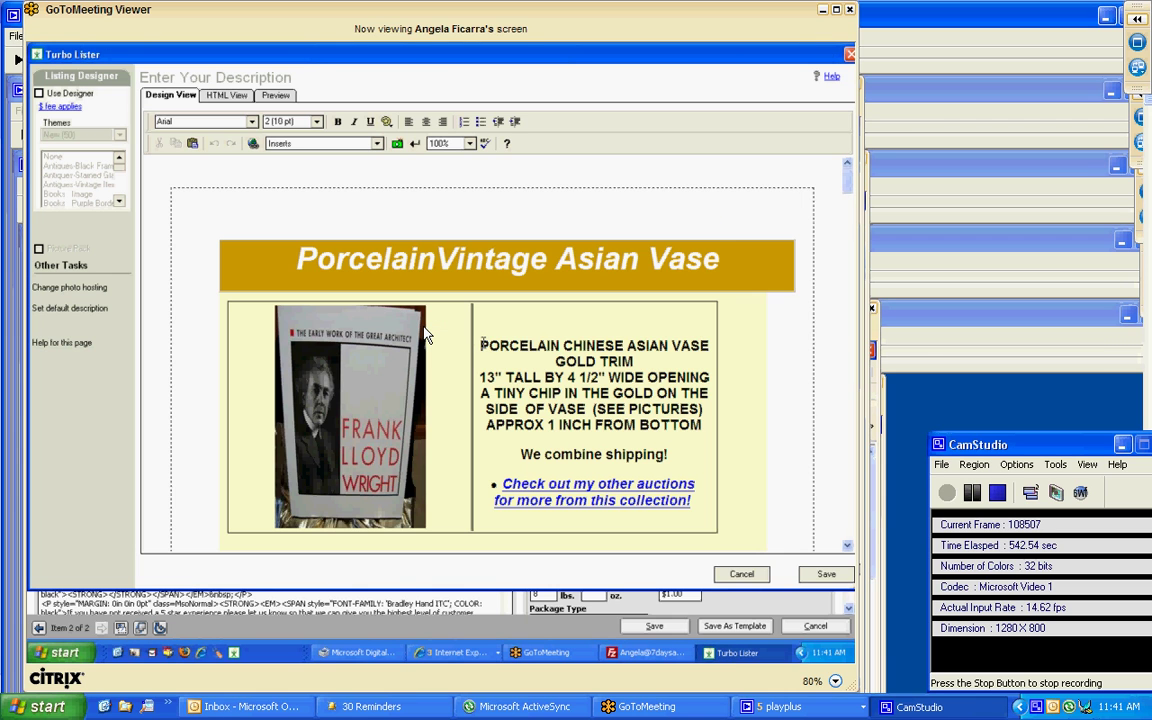
# Paste the copied hardcover book text over the vase lines from PORCELAIN to BOTTOM
pyautogui.moveTo(502, 352); pyautogui.dragTo(672, 437)
pyautogui.hotkey('ctrl', 'v')
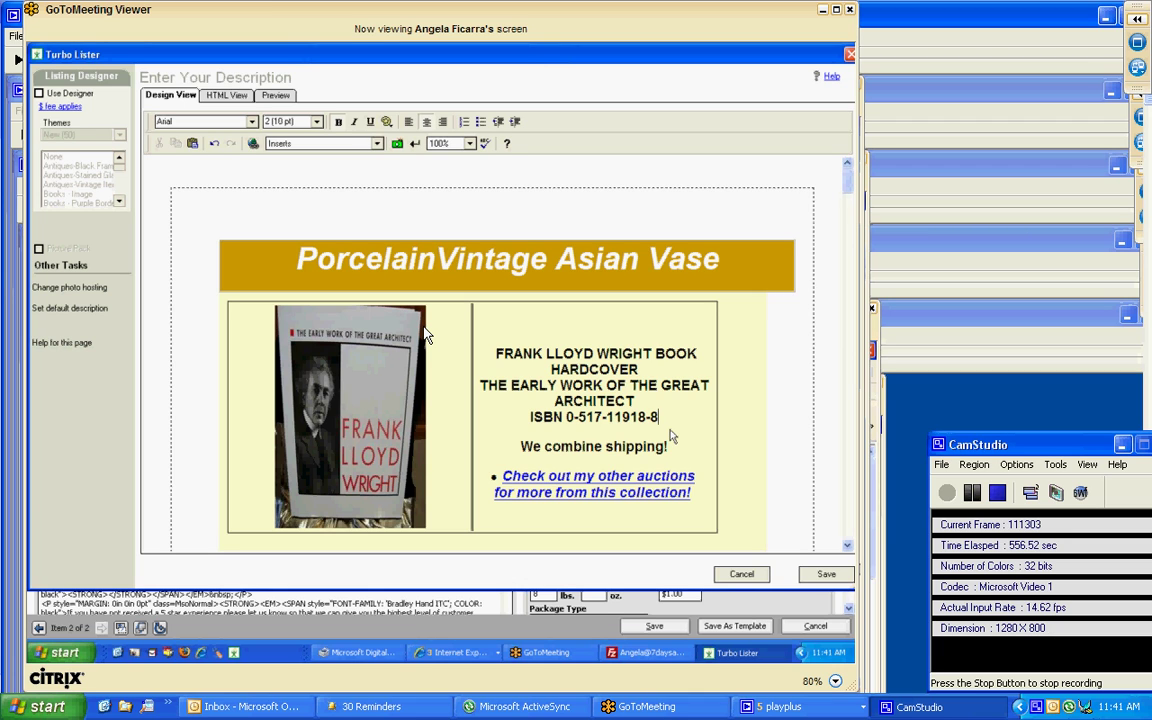
# Retype the header banner title as 'FRANK LLOYD WRIGHT', replacing 'PorcelainVintage Asian Vase'
pyautogui.click(293, 257)
pyautogui.write('FR')
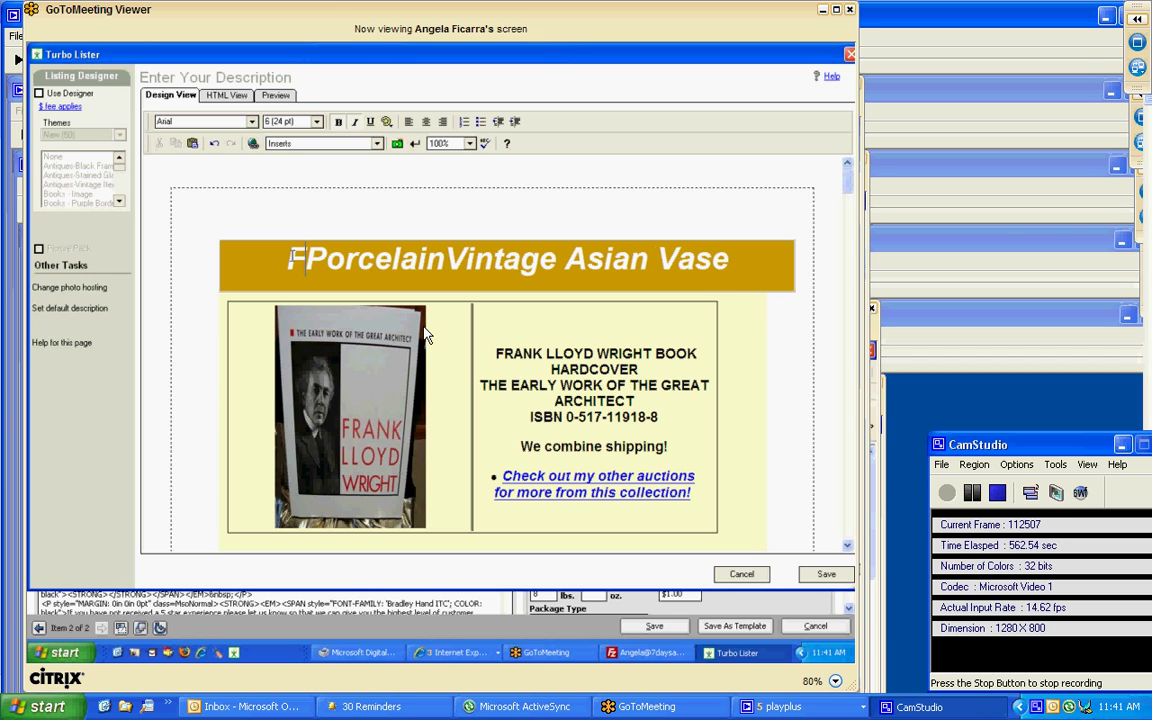
pyautogui.write('ANK')
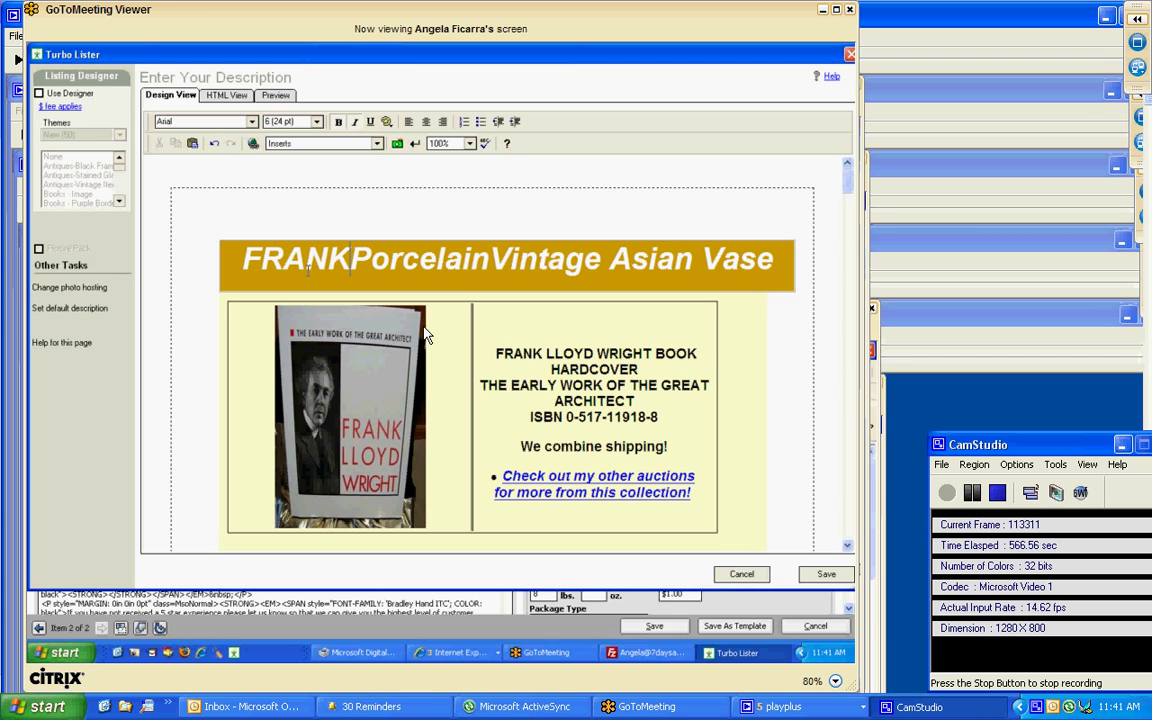
pyautogui.press('Delete')
pyautogui.press('Delete')
pyautogui.press('Delete')
pyautogui.press('Delete')
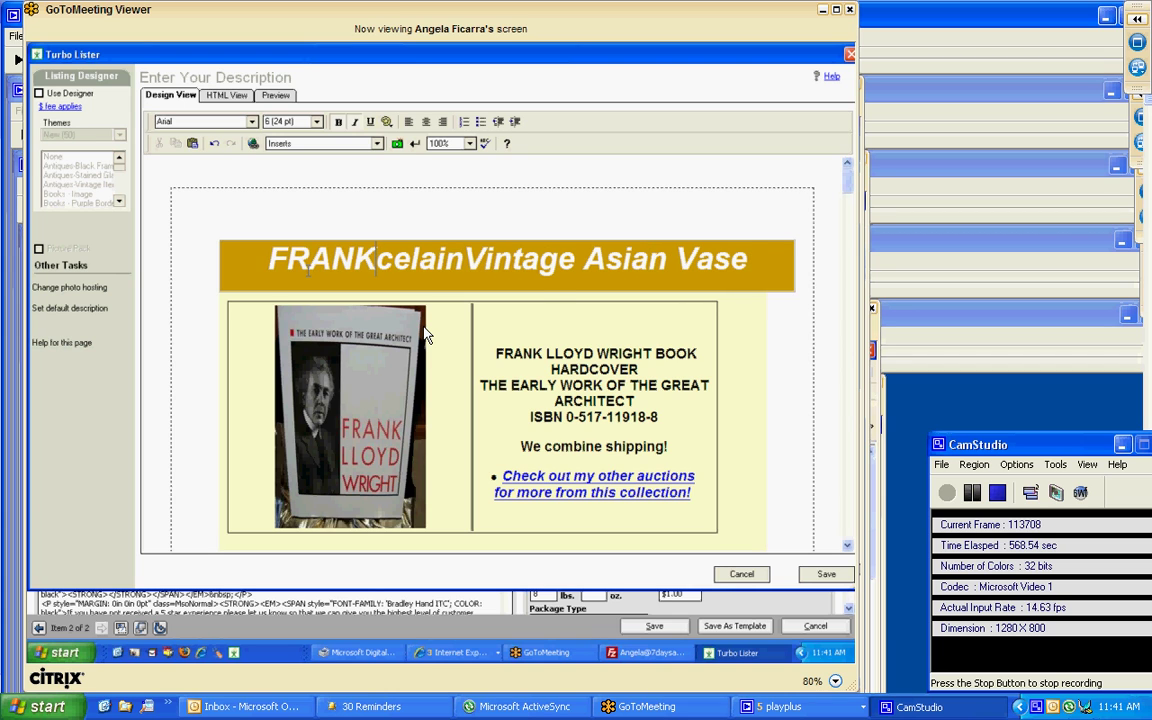
pyautogui.press('Delete')
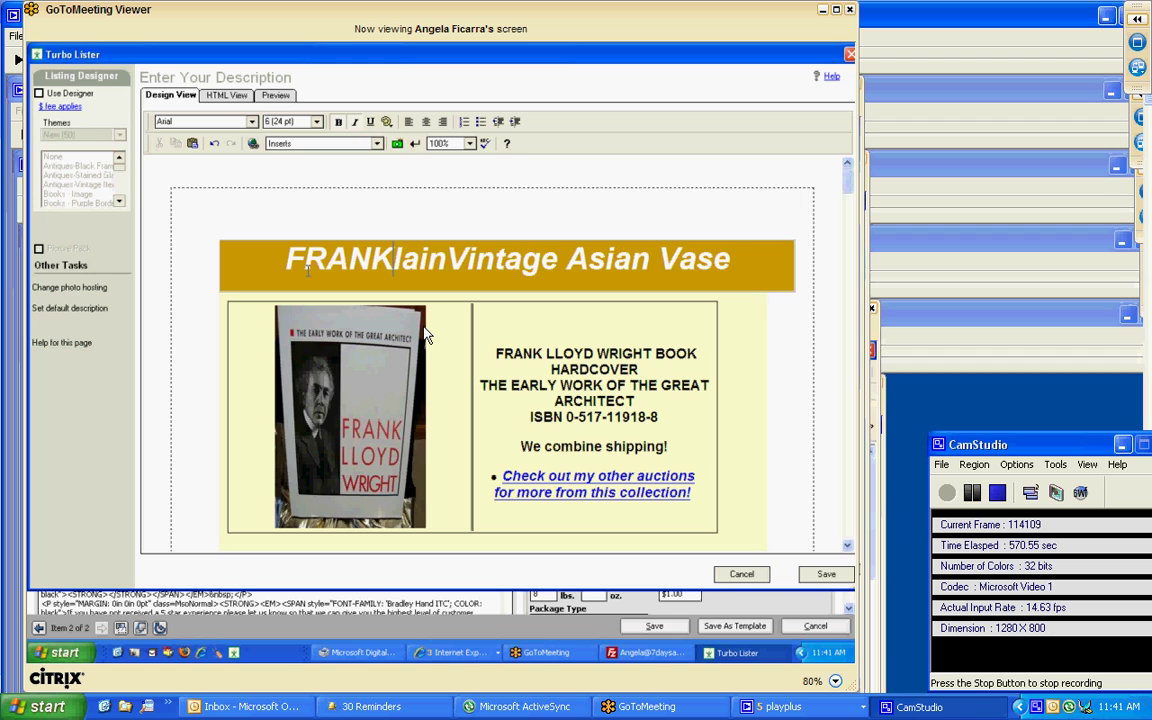
pyautogui.press('Delete')
pyautogui.press('Delete')
pyautogui.press('Delete')
pyautogui.press('Delete')
pyautogui.press('Delete')
pyautogui.press('Delete')
pyautogui.press('Delete')
pyautogui.press('Delete')
pyautogui.press('Delete')
pyautogui.press('Delete')
pyautogui.press('Delete')
pyautogui.press('Delete')
pyautogui.press('Delete')
pyautogui.press('Delete')
pyautogui.press('Delete')
pyautogui.press('Delete')
pyautogui.press('Delete')
pyautogui.press('Delete')
pyautogui.press('Delete')
pyautogui.press('Delete')
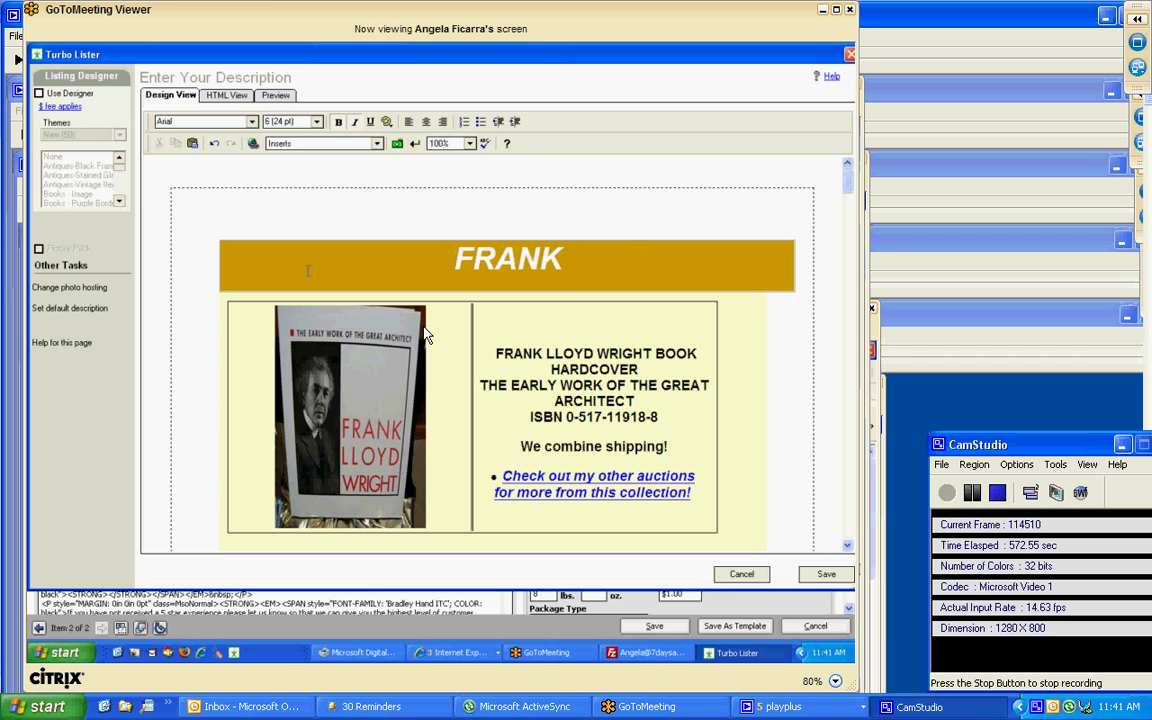
pyautogui.write('LLO')
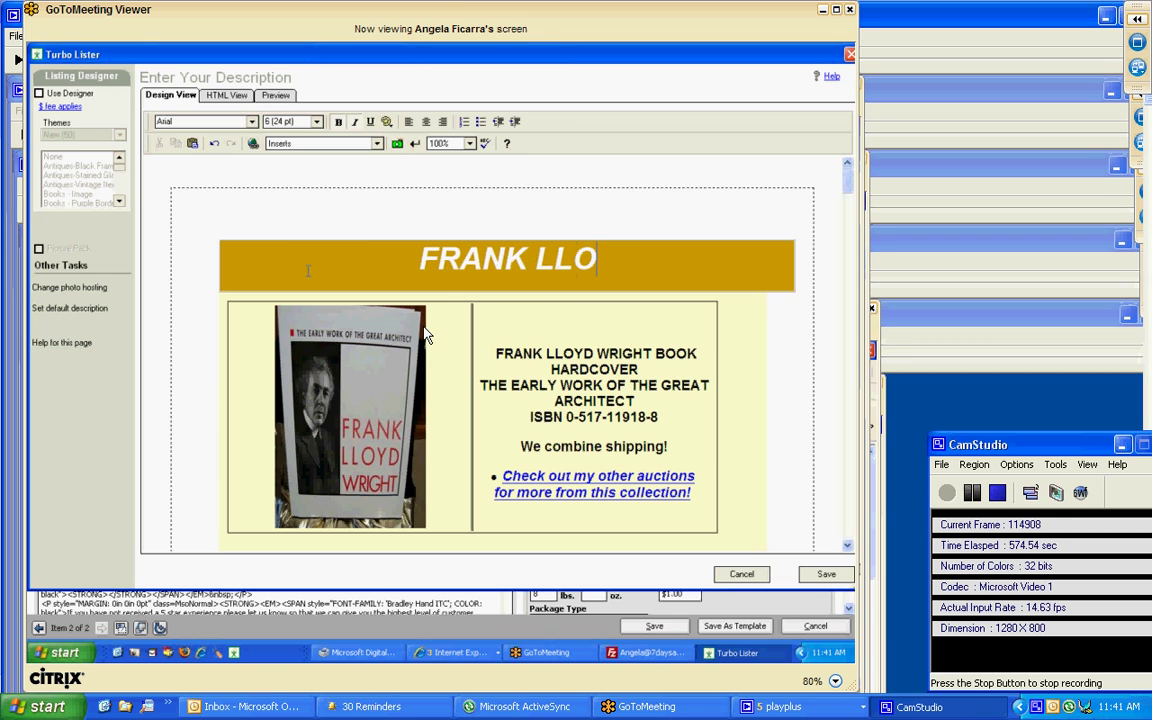
pyautogui.write('D')
pyautogui.press('BackSpace')
pyautogui.write('U')
pyautogui.press('BackSpace')
pyautogui.write('YD')
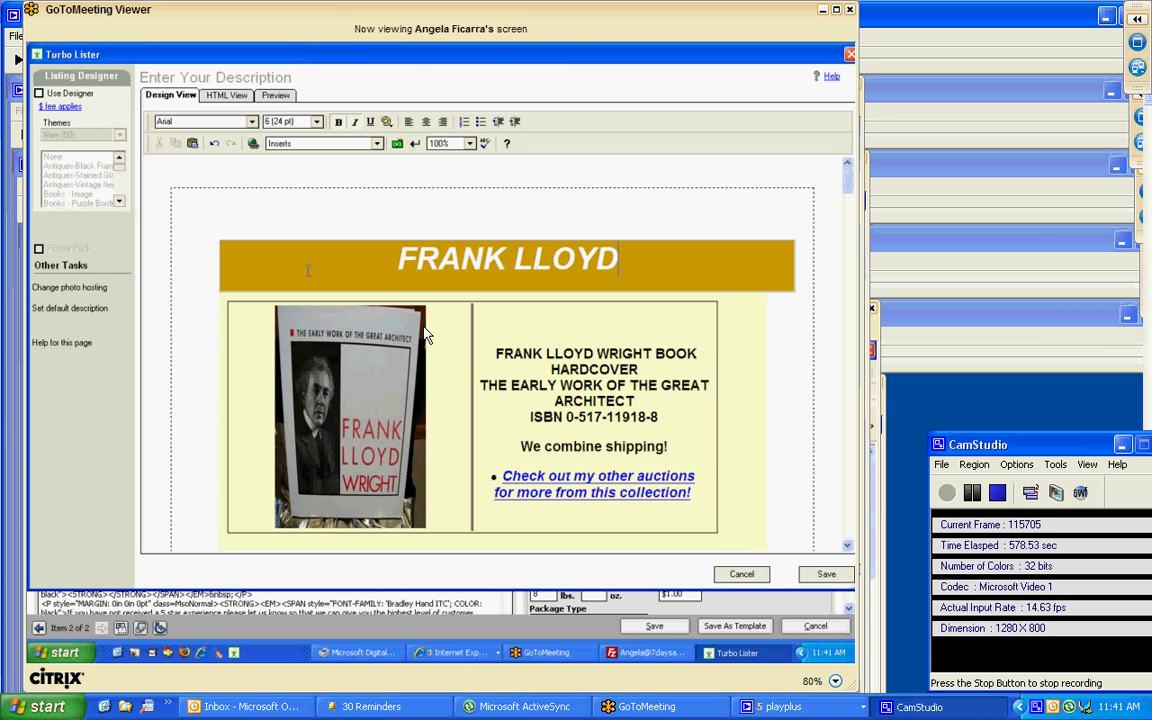
pyautogui.write(' WRG')
pyautogui.press('BackSpace')
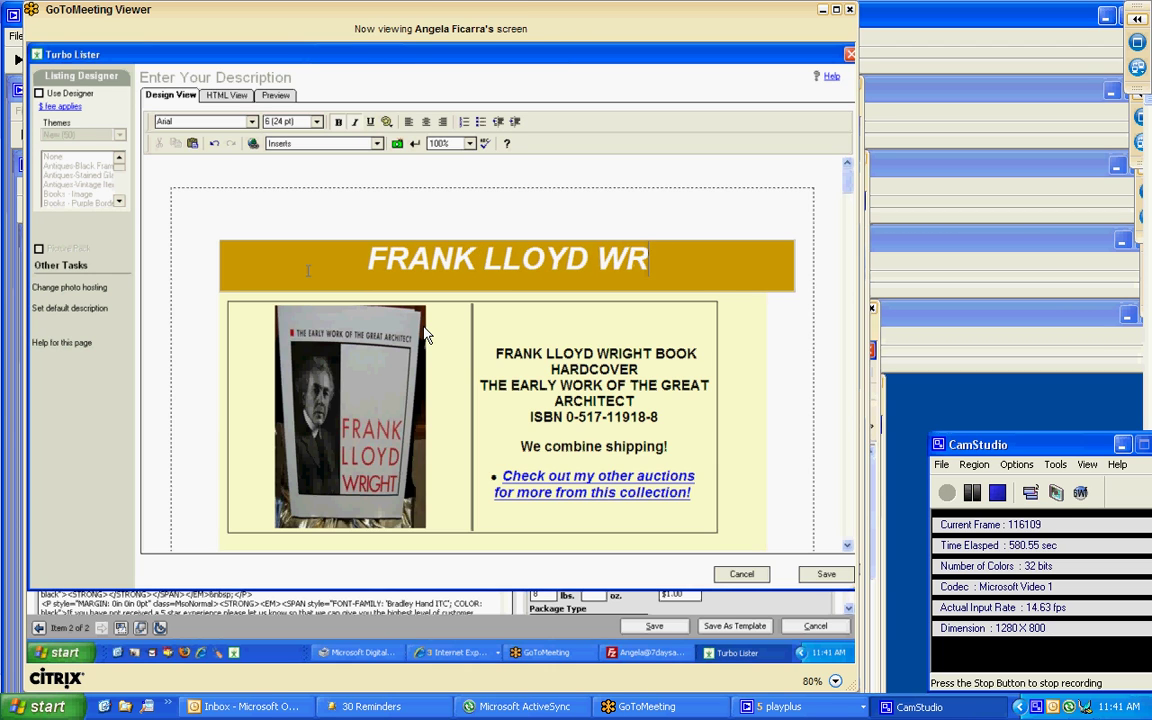
pyautogui.write('IGHT')
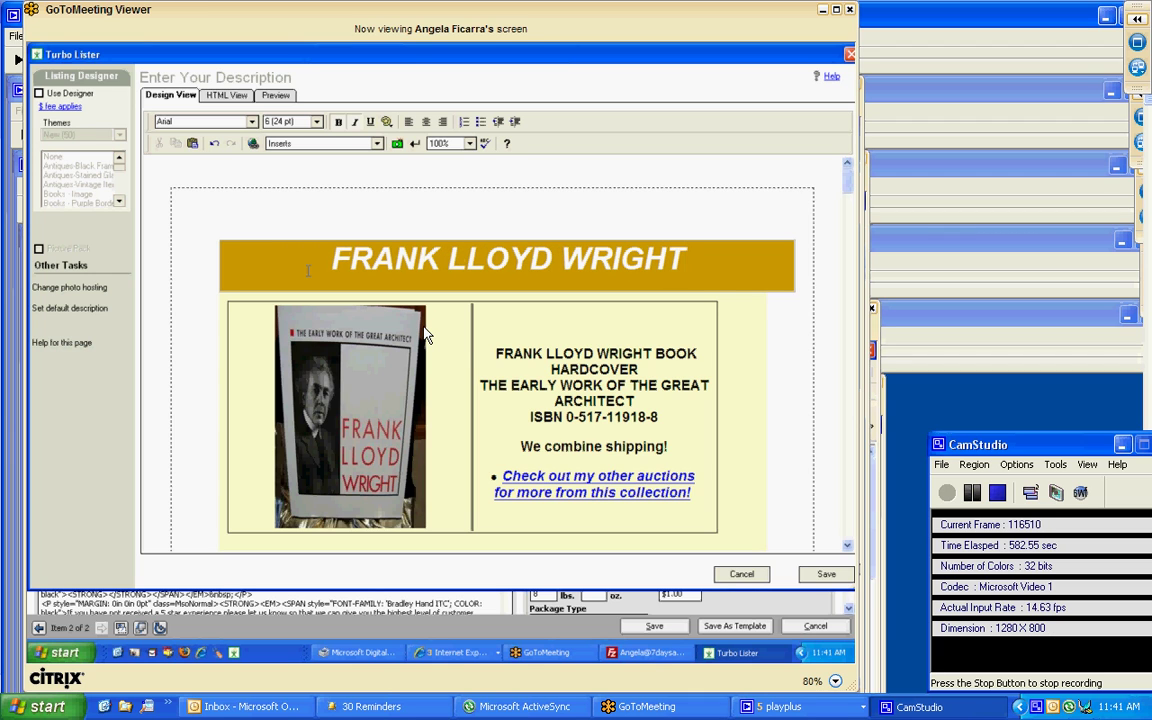